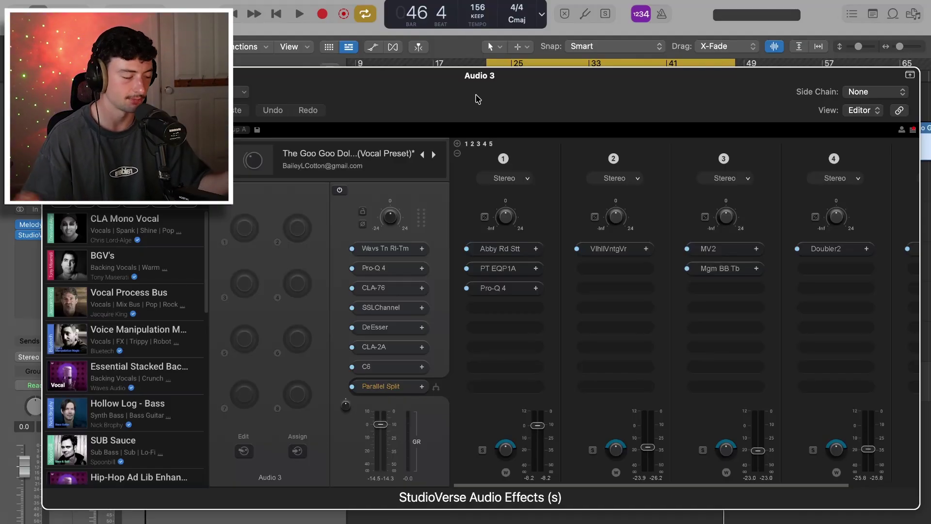
Step: Look over the parallel chains of Audio 3's StudioVerse vocal preset and close the plug-in window to reveal the arrangement
{"action": "scroll", "coordinate": [670, 338], "scroll_direction": "right", "scroll_amount": 2}
{"action": "scroll", "coordinate": [670, 339], "scroll_direction": "left", "scroll_amount": 2}
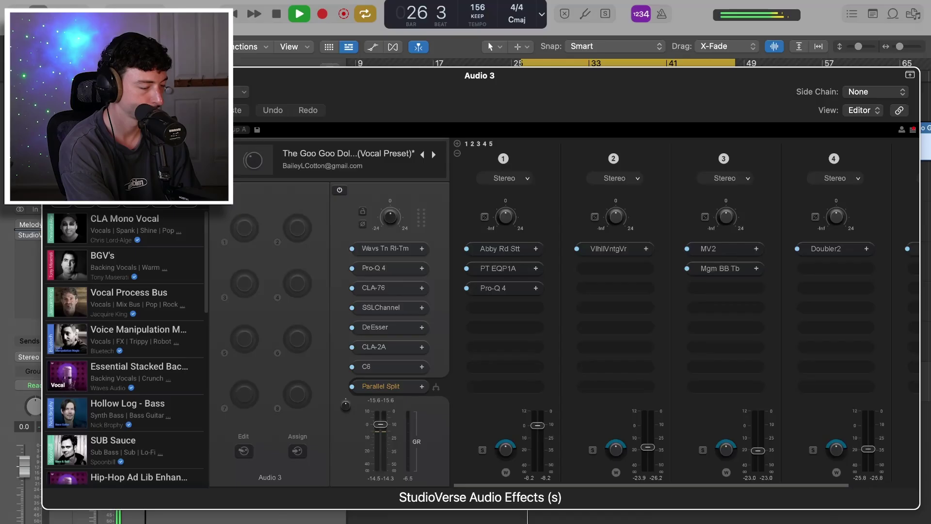
{"action": "left_click", "coordinate": [52, 75]}
{"action": "scroll", "coordinate": [501, 347], "scroll_direction": "up", "scroll_amount": 5}
{"action": "scroll", "coordinate": [501, 348], "scroll_direction": "right", "scroll_amount": 3}
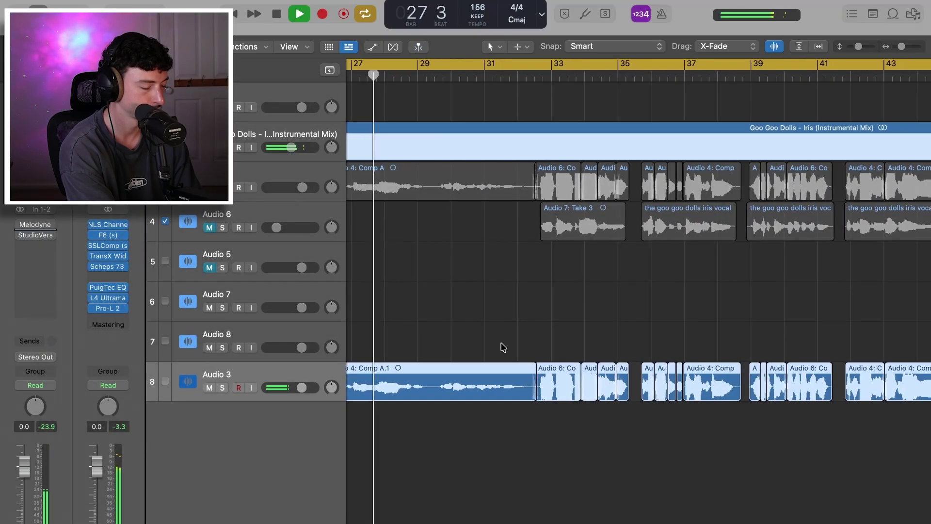
Step: Compare the processed Audio 3 vocal on its own and within the full mix by toggling its solo during playback
{"action": "key", "text": "s"}
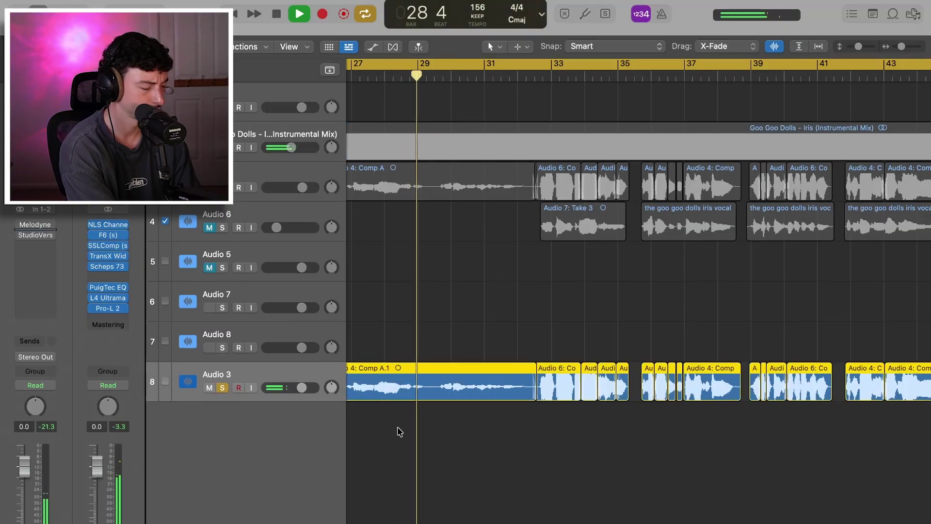
{"action": "scroll", "coordinate": [498, 374], "scroll_direction": "down", "scroll_amount": 3}
{"action": "scroll", "coordinate": [598, 322], "scroll_direction": "up", "scroll_amount": 3}
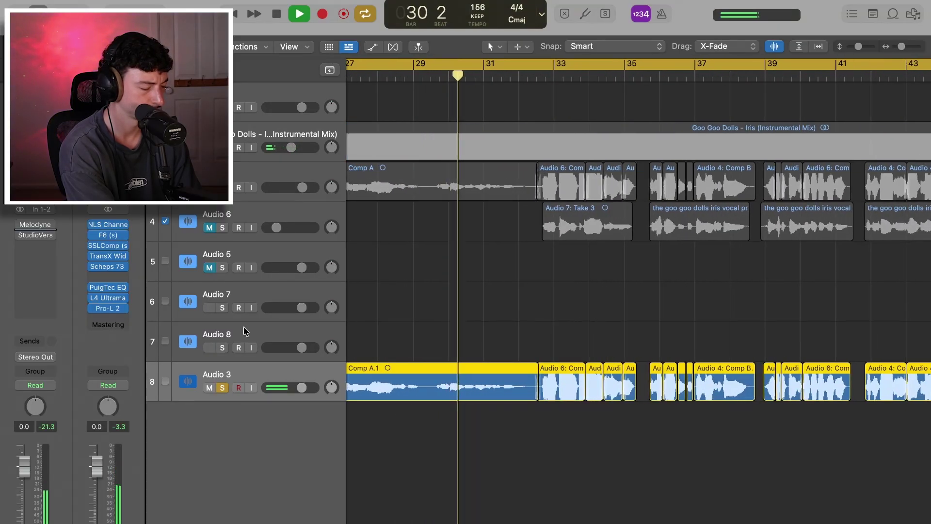
{"action": "left_click", "coordinate": [223, 387]}
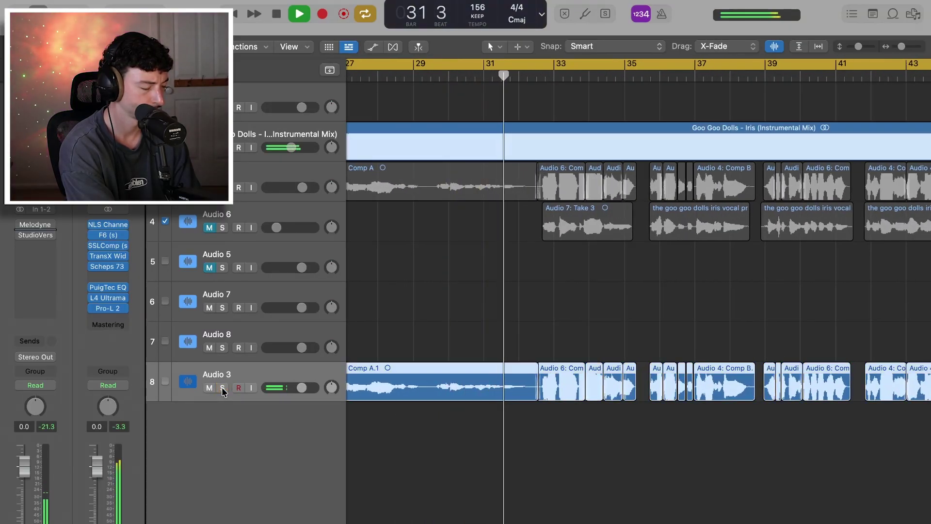
{"action": "left_click", "coordinate": [223, 387]}
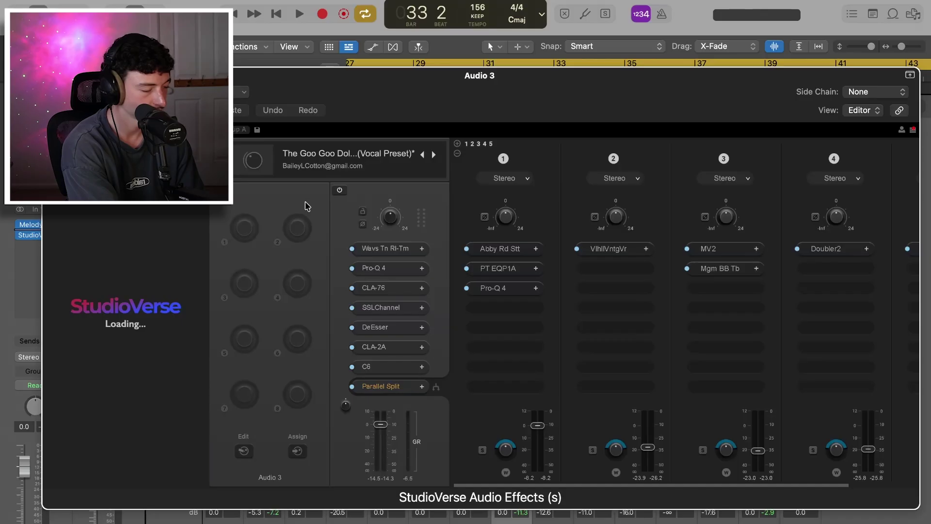
Step: Examine the Melodyne insert on Audio 3 and the Waves Tune Real-Time settings at the start of its StudioVerse chain
{"action": "left_click_drag", "start_coordinate": [441, 108], "coordinate": [406, 103]}
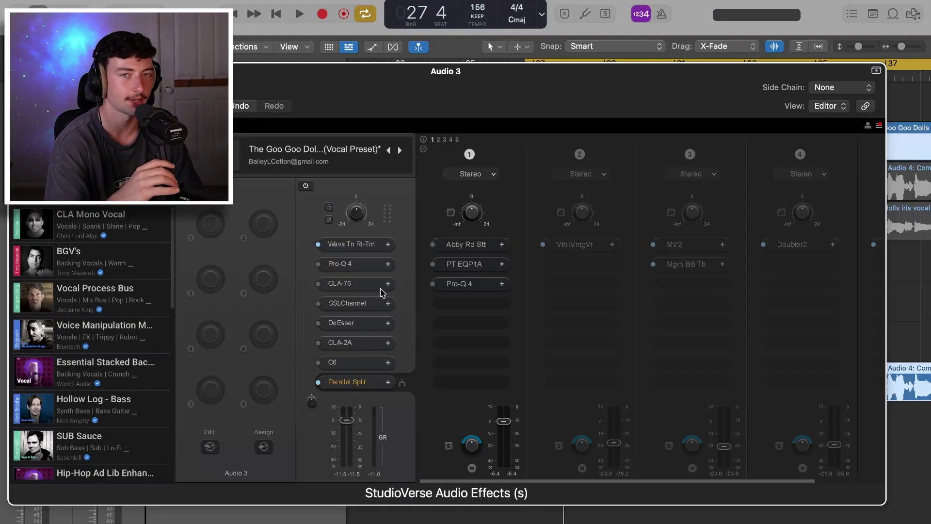
{"action": "left_click", "coordinate": [352, 244]}
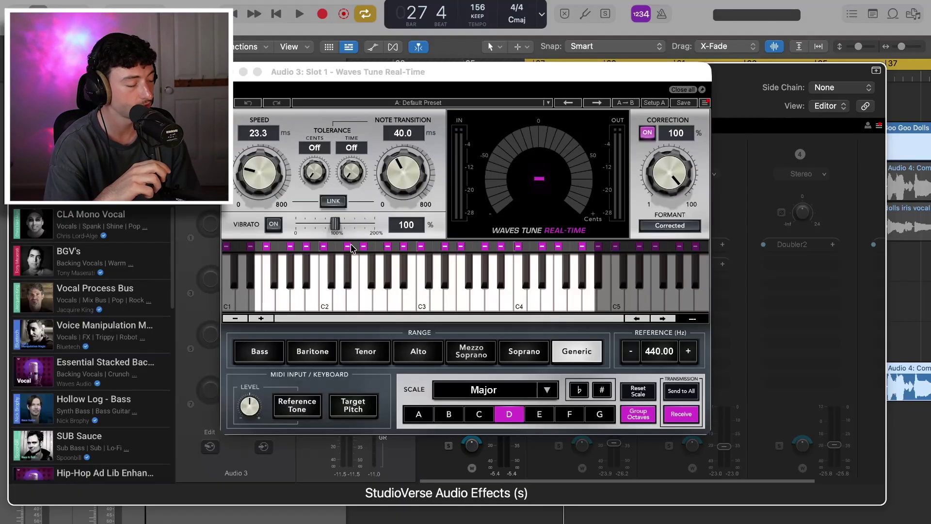
{"action": "left_click_drag", "start_coordinate": [315, 83], "coordinate": [289, 420]}
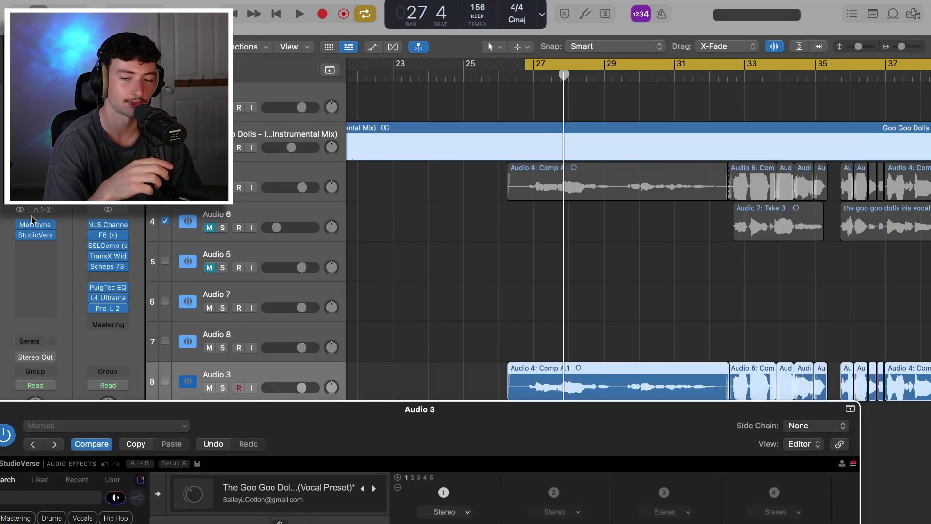
{"action": "left_click_drag", "start_coordinate": [408, 444], "coordinate": [468, 121]}
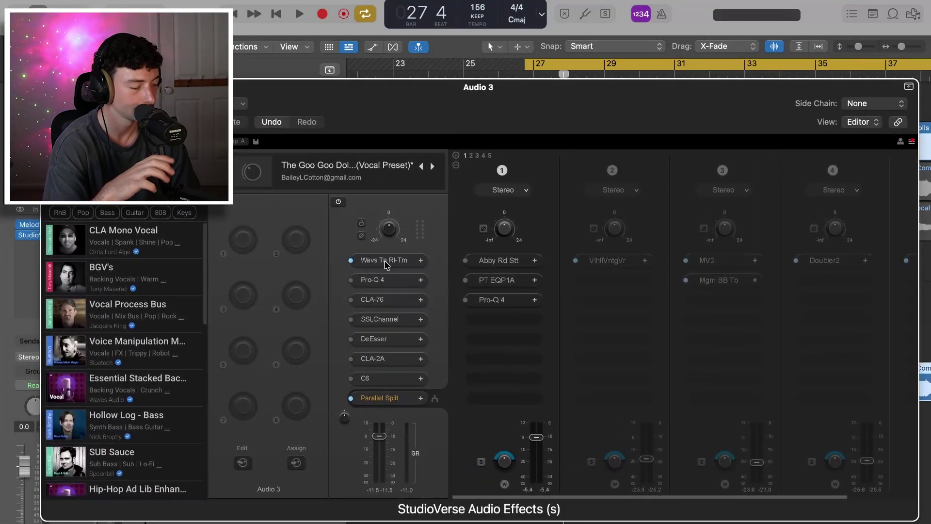
{"action": "left_click", "coordinate": [386, 262]}
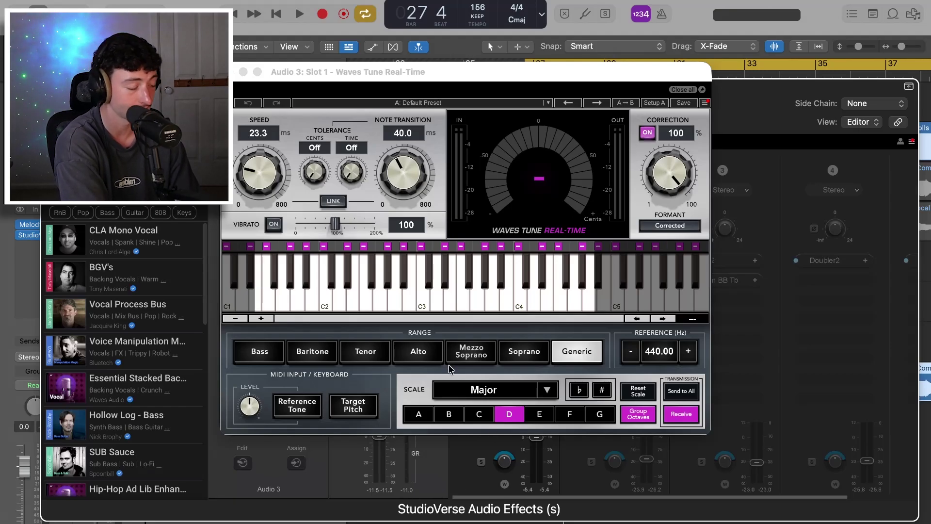
{"action": "left_click", "coordinate": [236, 71]}
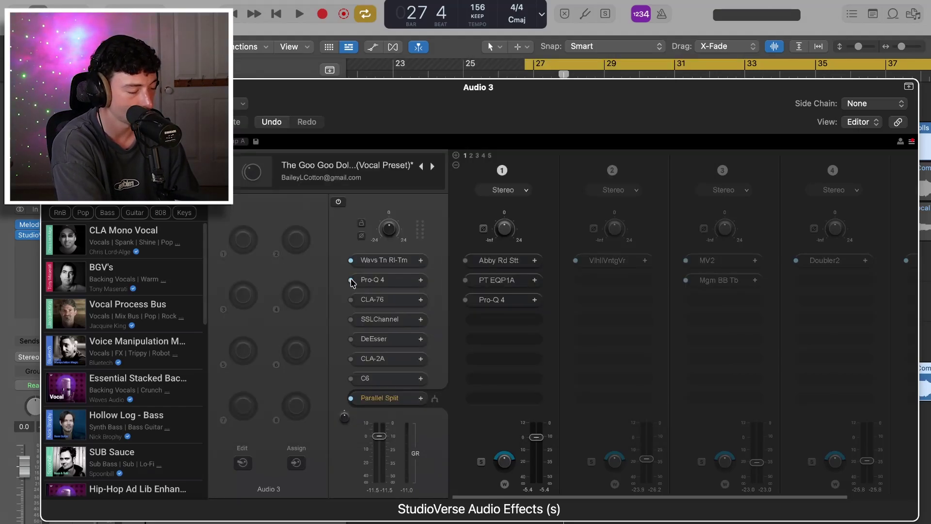
Step: Inspect the EQ curve and the low-cut band of the Pro-Q 4 in slot 2, and close its window
{"action": "left_click", "coordinate": [382, 281]}
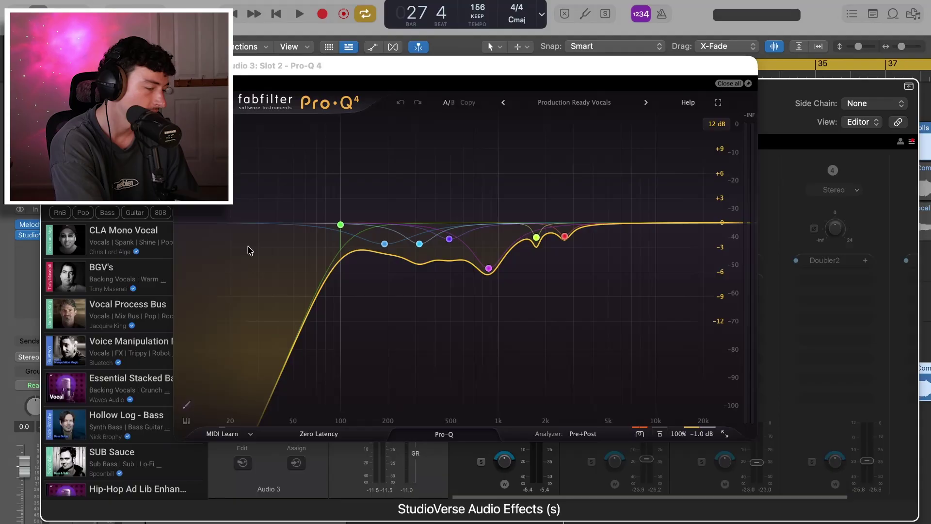
{"action": "left_click", "coordinate": [341, 225]}
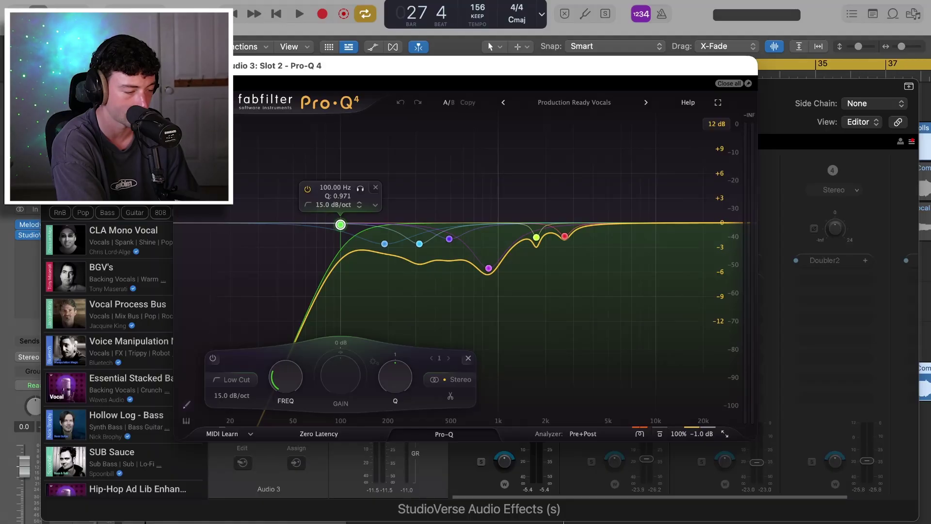
{"action": "key", "text": "super+w"}
Step: Examine the CLA-76 compressor's input, output, attack and release settings, and listen to the vocal chain
{"action": "left_click", "coordinate": [398, 301]}
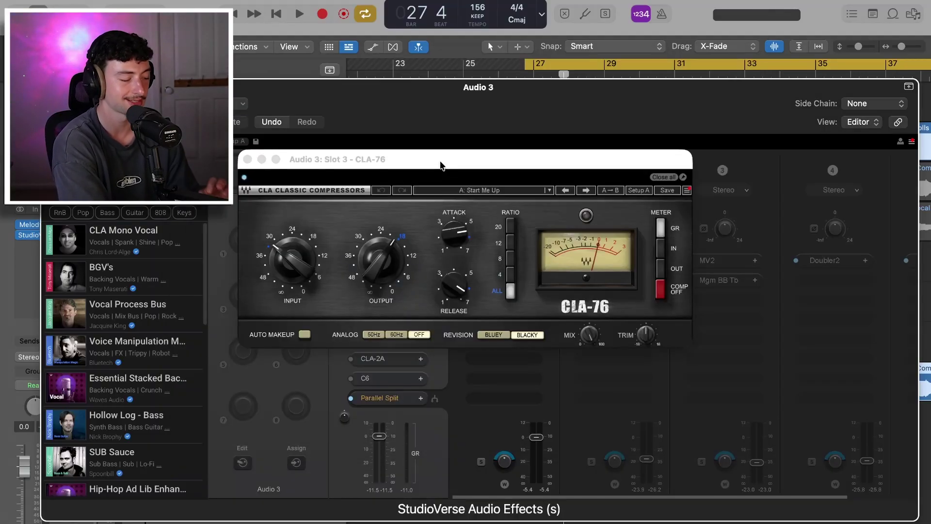
{"action": "mouse_move", "coordinate": [301, 262]}
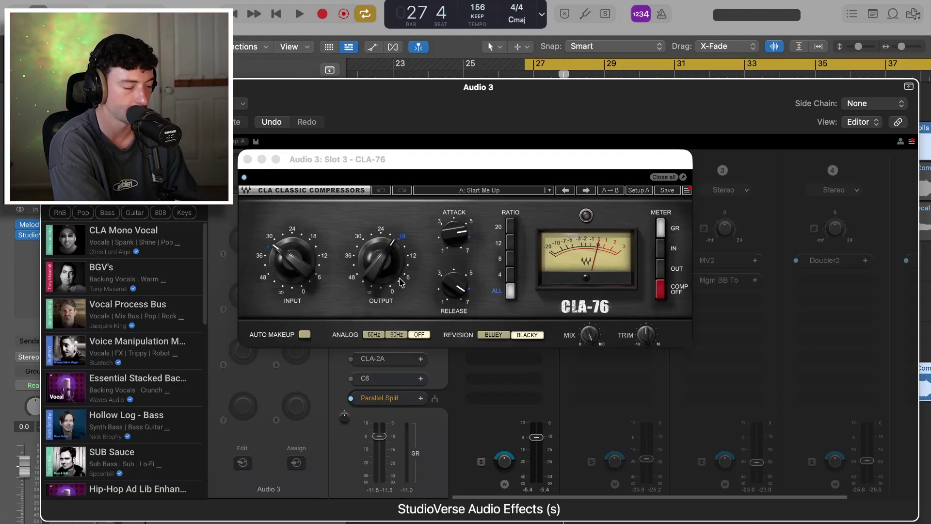
{"action": "left_click", "coordinate": [391, 266]}
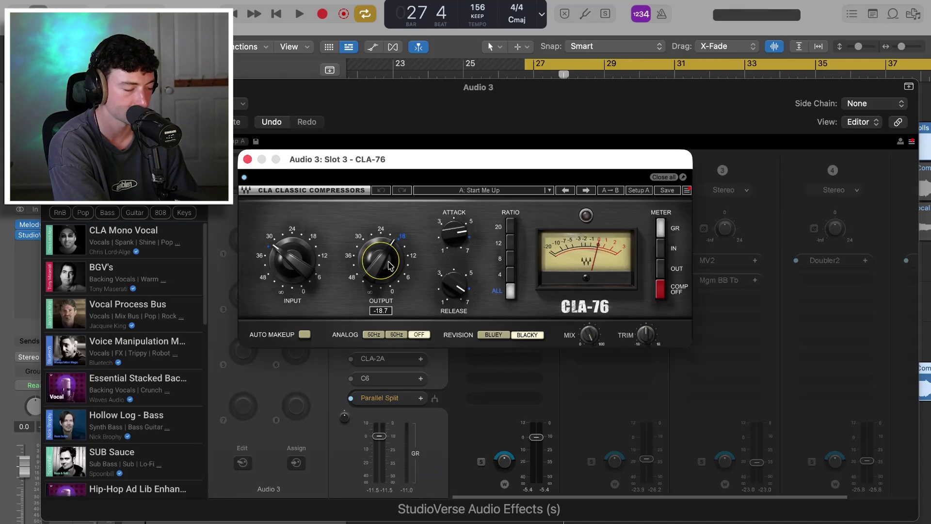
{"action": "left_click", "coordinate": [453, 238]}
{"action": "left_click", "coordinate": [452, 290]}
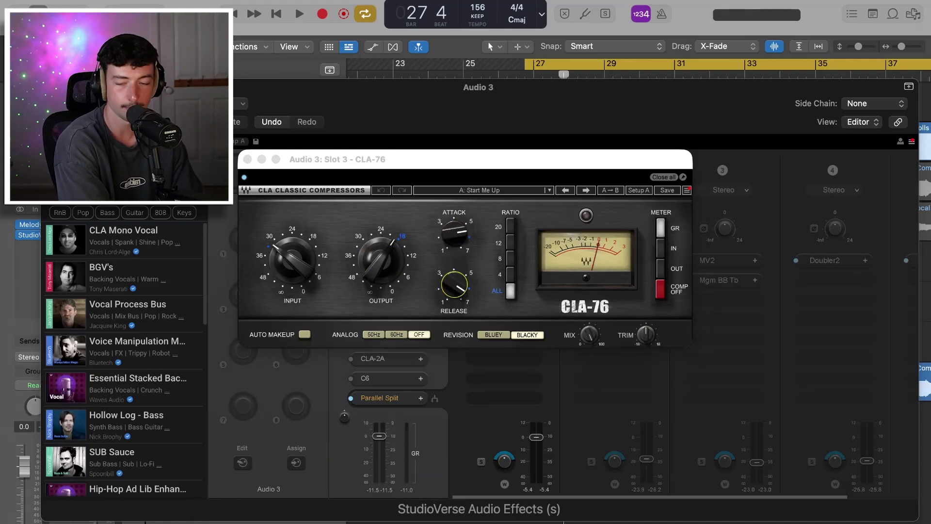
{"action": "key", "text": "space"}
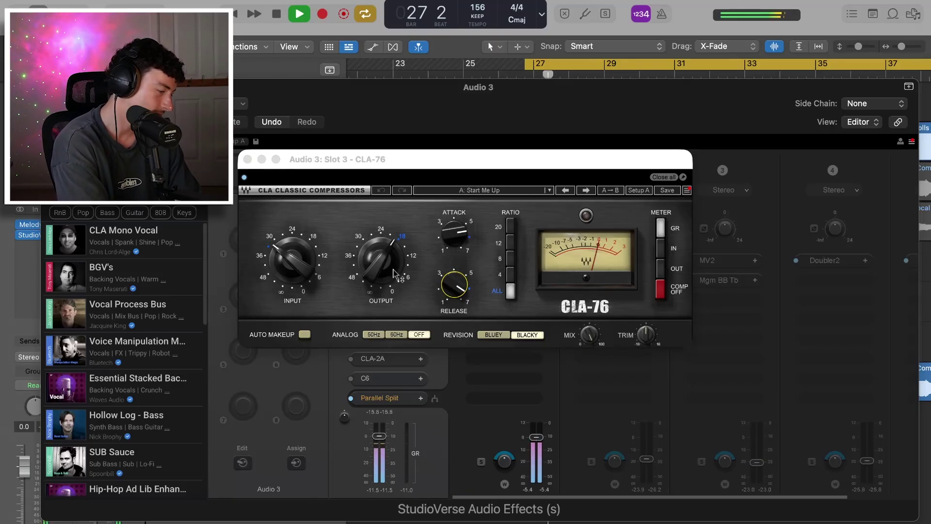
{"action": "left_click", "coordinate": [247, 160]}
{"action": "key", "text": "space"}
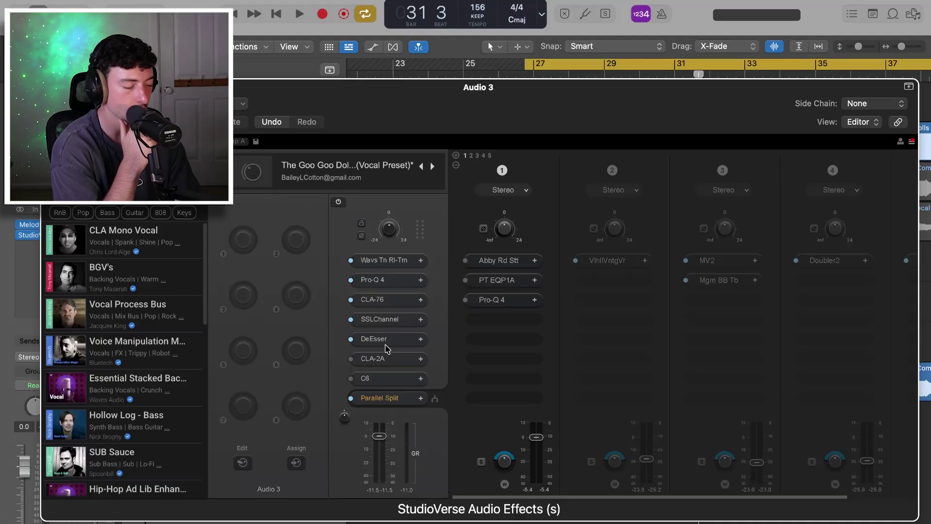
Step: Check the DeEsser's threshold and frequency settings in slot 5 while playing the vocal, and close its window
{"action": "left_click", "coordinate": [386, 345]}
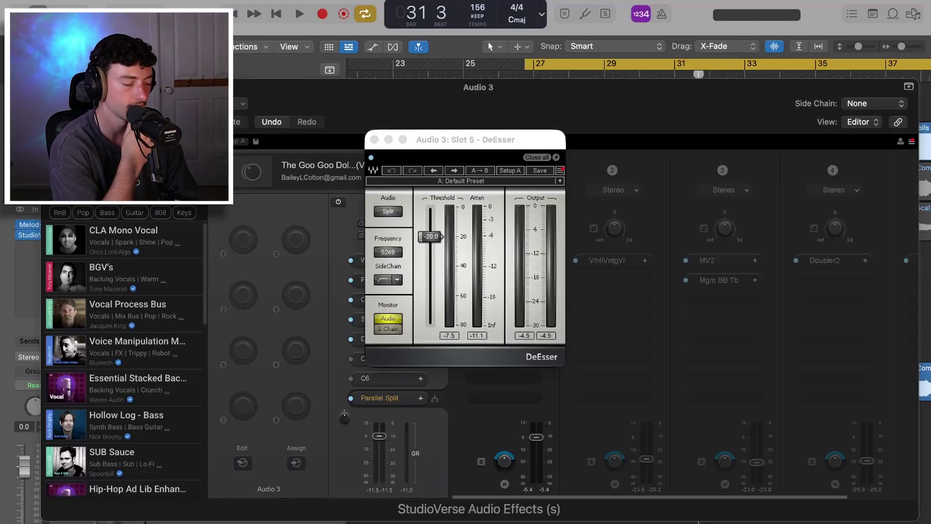
{"action": "key", "text": "space"}
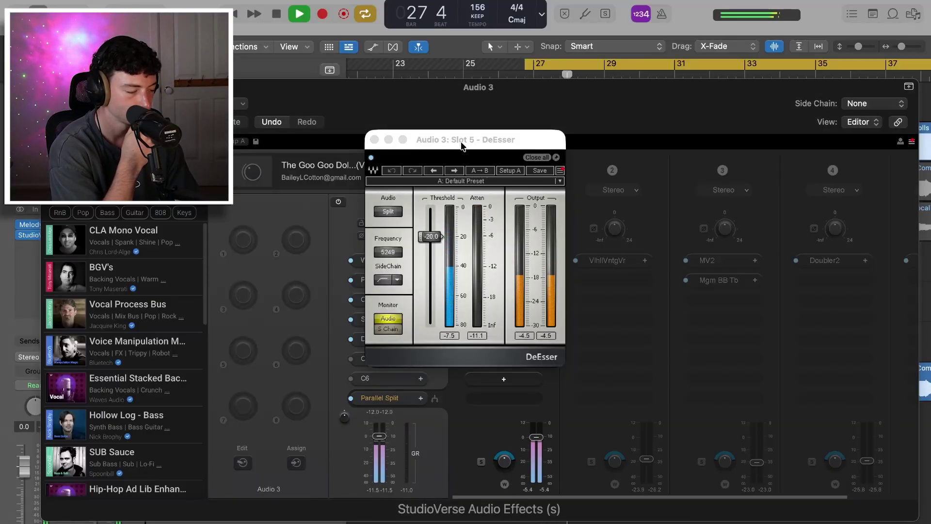
{"action": "key", "text": "space"}
{"action": "left_click", "coordinate": [375, 141]}
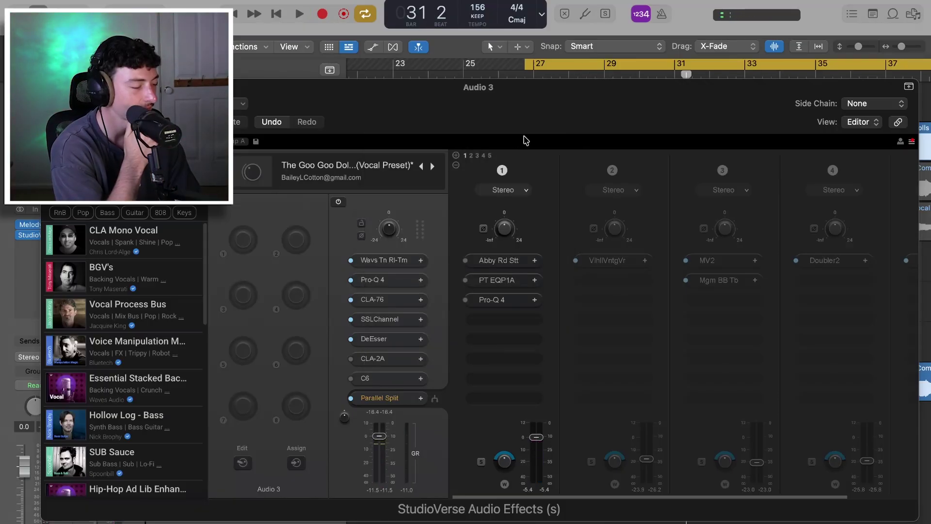
Step: Inspect the CLA-2A's gain and peak reduction settings in slot 6 and watch its gain reduction during playback
{"action": "left_click_drag", "start_coordinate": [562, 130], "coordinate": [389, 337]}
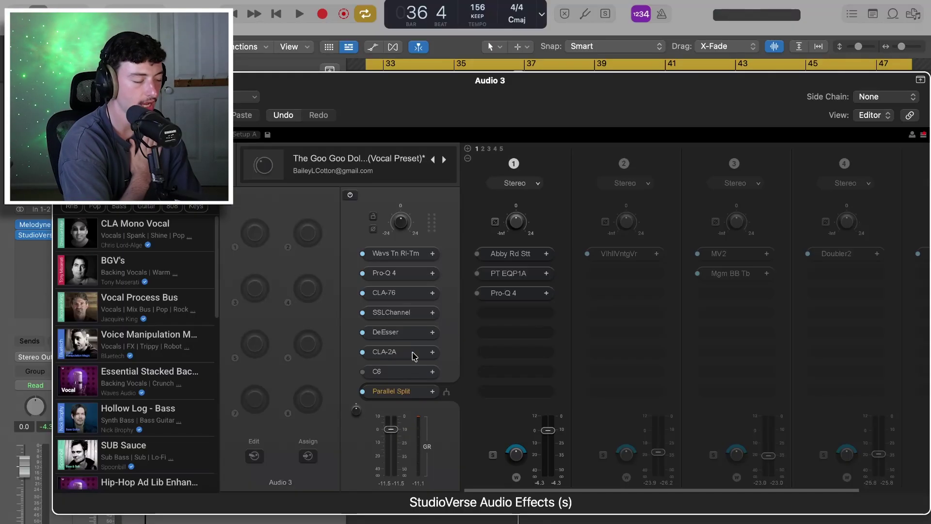
{"action": "left_click", "coordinate": [413, 355]}
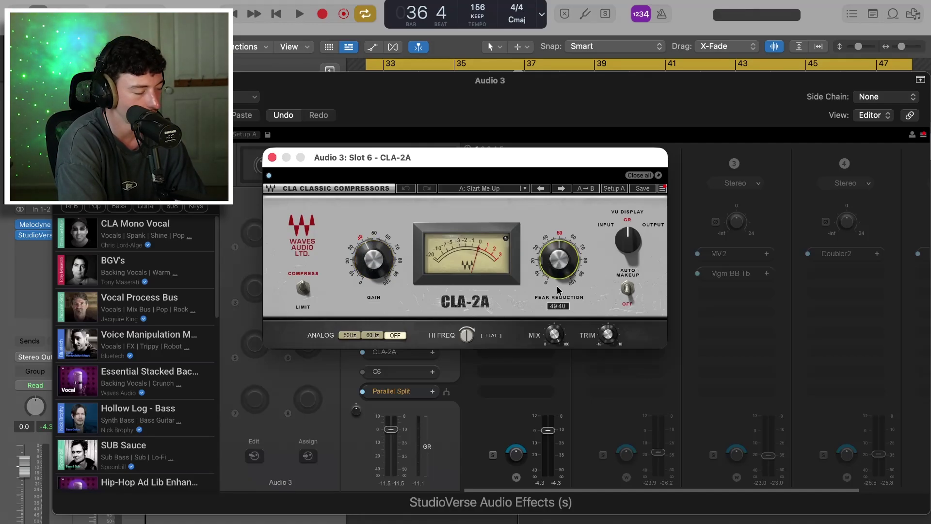
{"action": "key", "text": "space"}
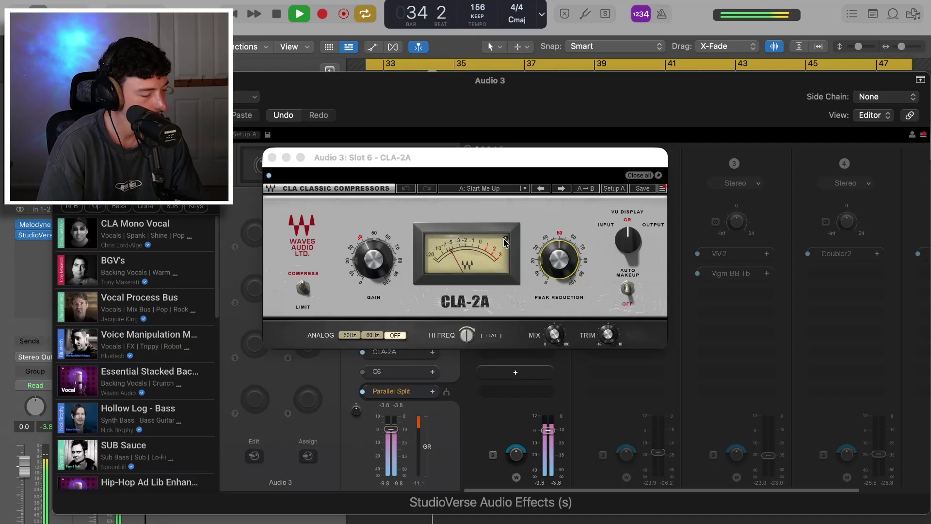
{"action": "key", "text": "space"}
{"action": "left_click", "coordinate": [273, 158]}
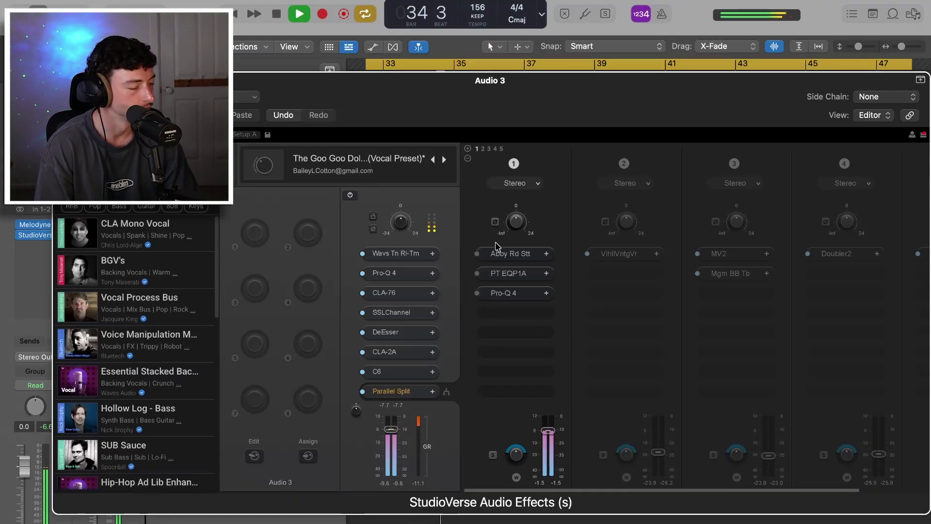
Step: Examine the Abbey Road Saturator's gain, mix and blend settings in parallel chain 1, and listen to its effect on the vocal
{"action": "key", "text": "space"}
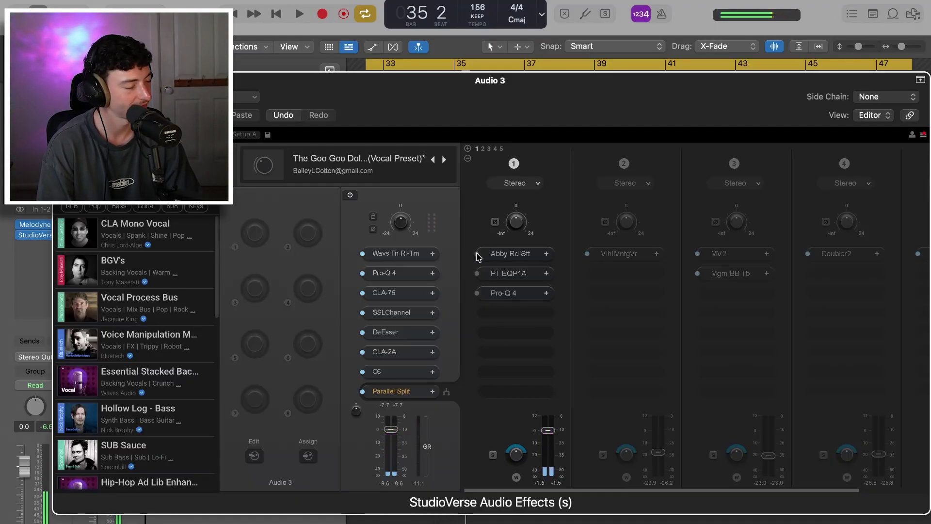
{"action": "left_click", "coordinate": [507, 253]}
{"action": "left_click_drag", "start_coordinate": [431, 54], "coordinate": [438, 67]}
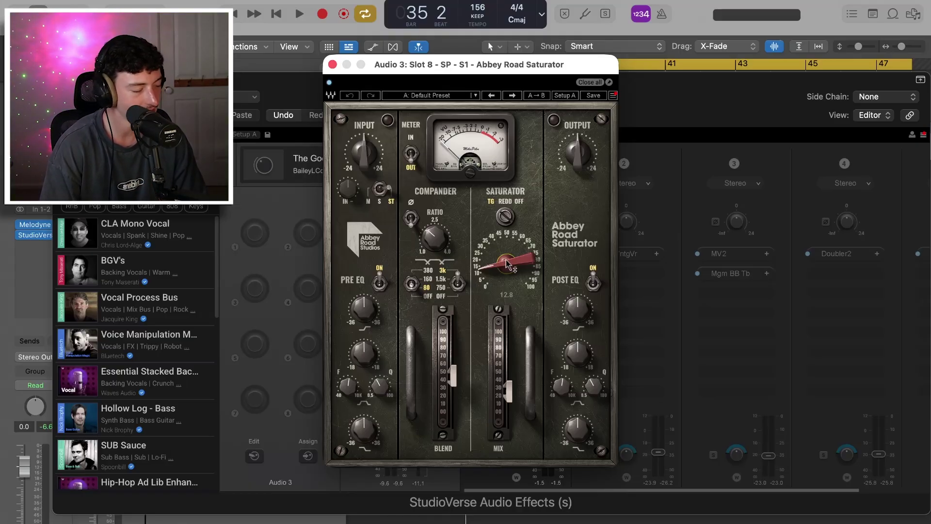
{"action": "left_click", "coordinate": [513, 409]}
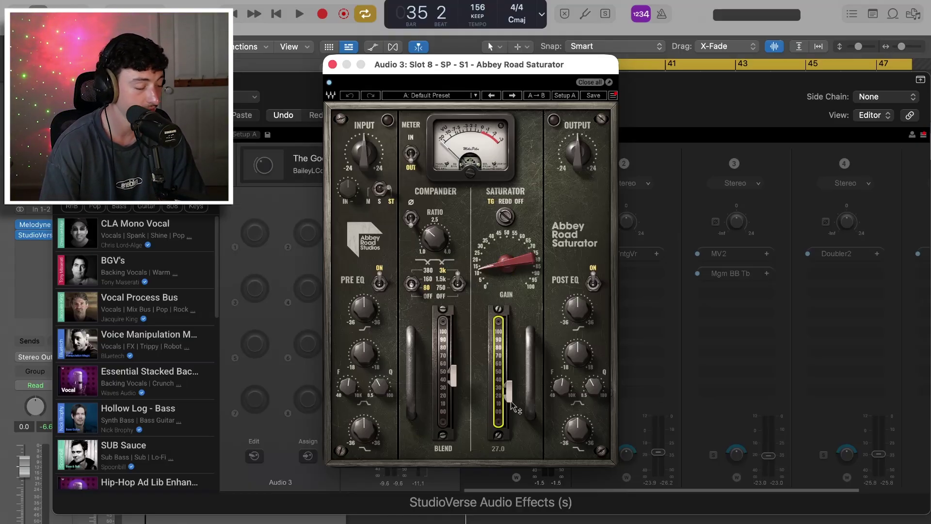
{"action": "left_click", "coordinate": [457, 379]}
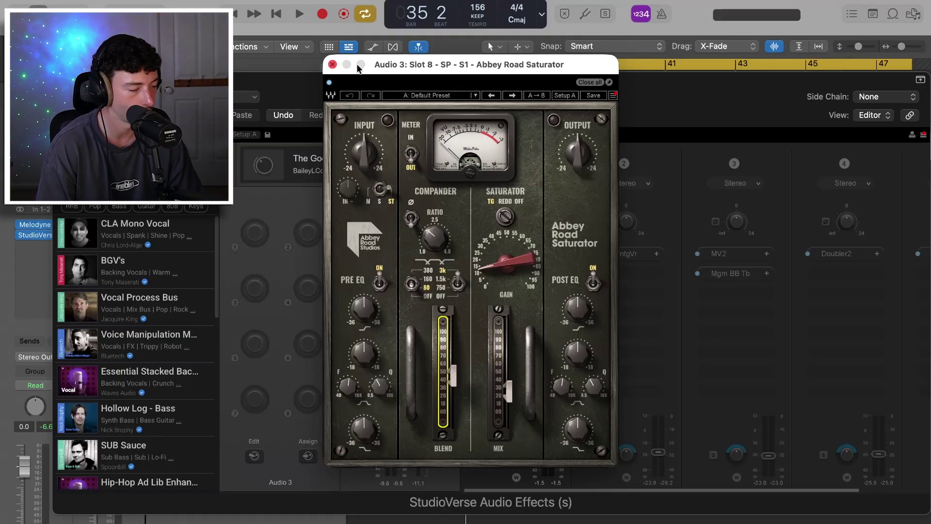
{"action": "left_click", "coordinate": [333, 64]}
{"action": "key", "text": "space"}
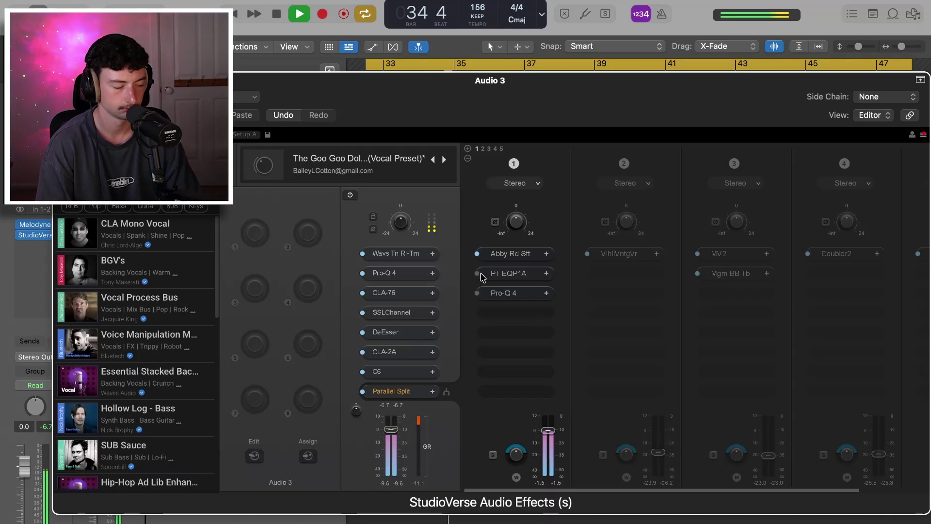
{"action": "key", "text": "space"}
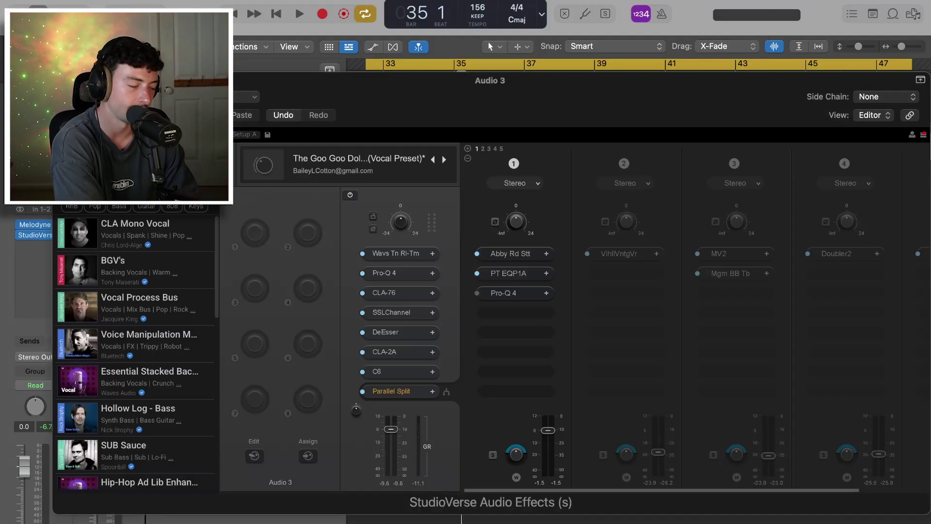
Step: Enable Pro-Q 4 in parallel chain 1, inspect its low-cut band and EQ curve, and compare the vocal before and with it
{"action": "key", "text": "space"}
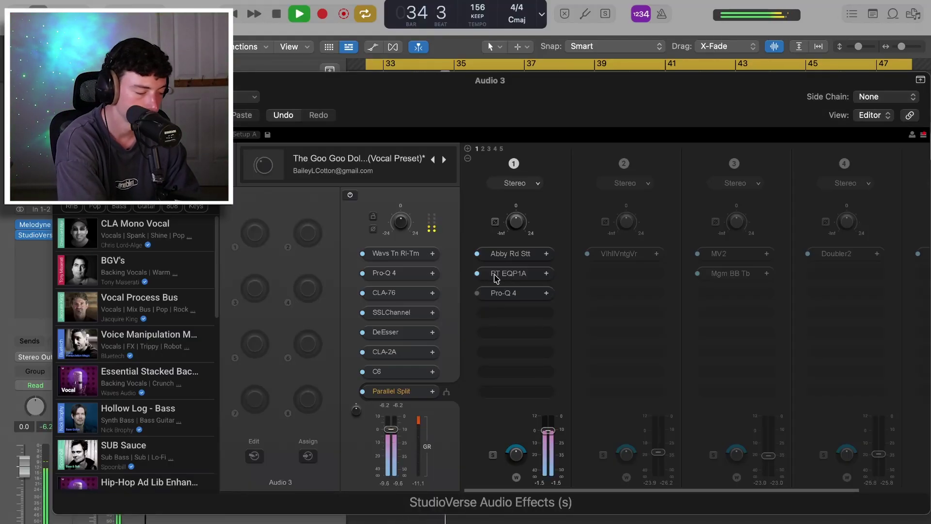
{"action": "key", "text": "space"}
{"action": "double_click", "coordinate": [482, 293]}
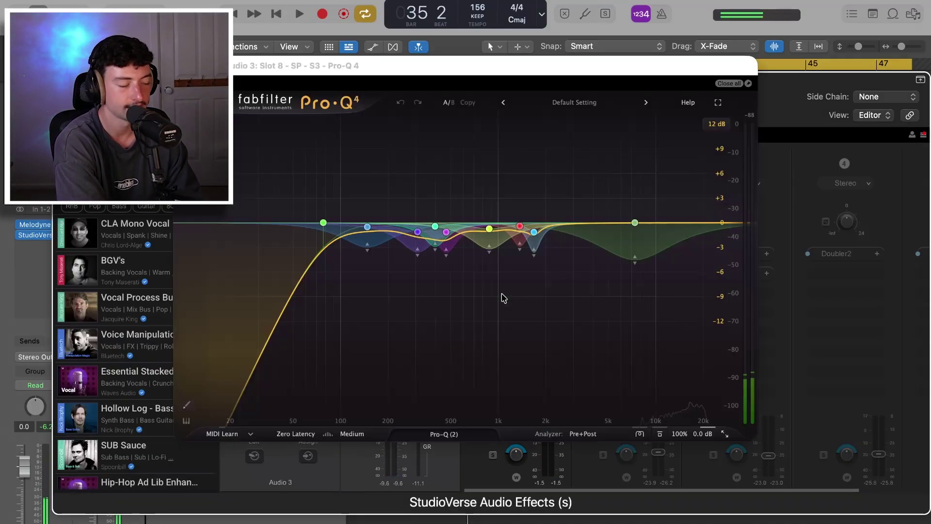
{"action": "mouse_move", "coordinate": [399, 64]}
{"action": "left_mouse_down"}
{"action": "mouse_move", "coordinate": [404, 78]}
{"action": "mouse_move", "coordinate": [406, 71]}
{"action": "left_mouse_up"}
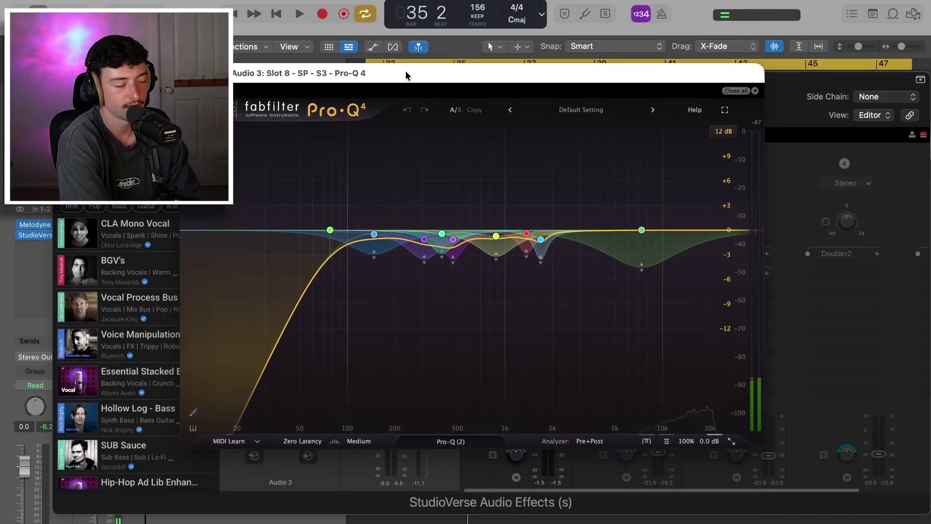
{"action": "left_click", "coordinate": [329, 230]}
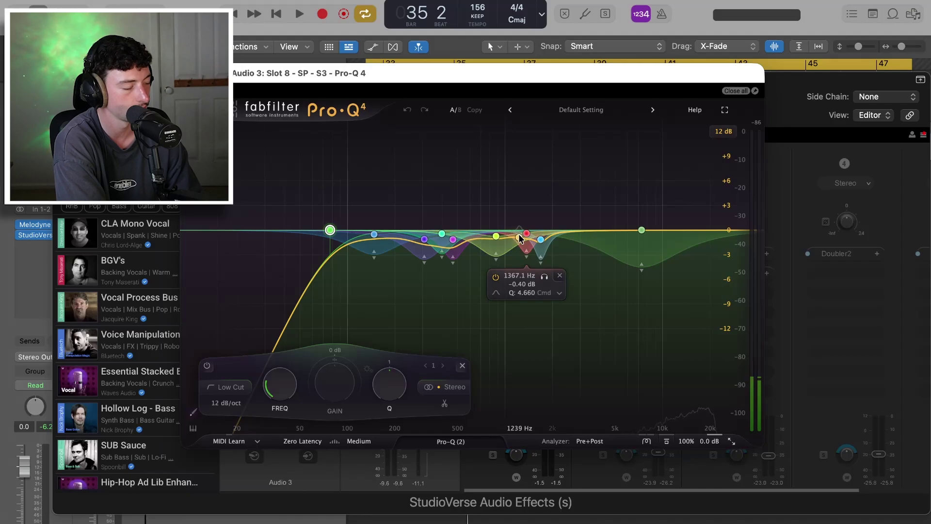
{"action": "key", "text": "space"}
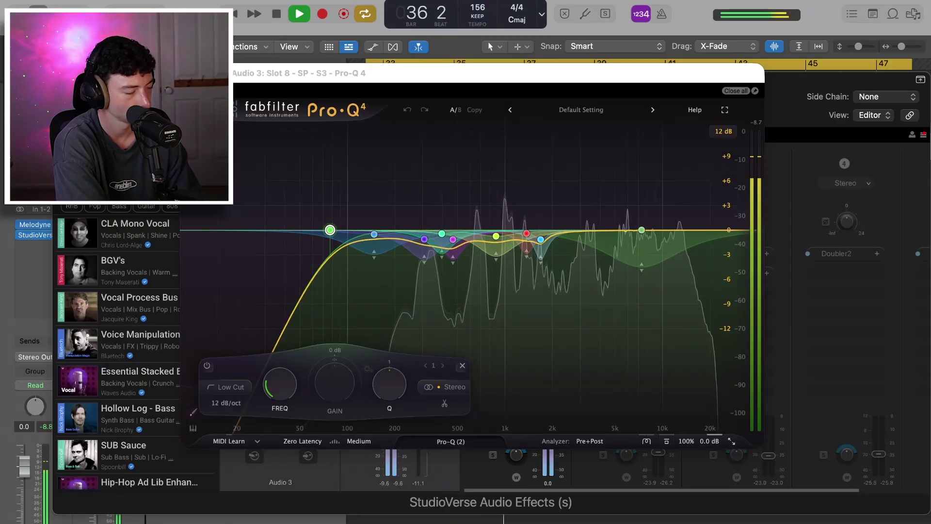
{"action": "key", "text": "super+w"}
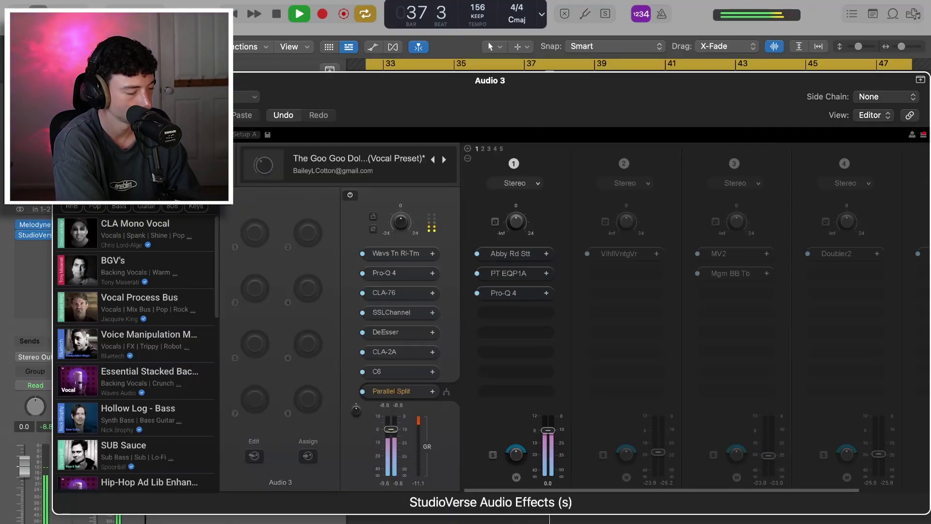
{"action": "key", "text": "space"}
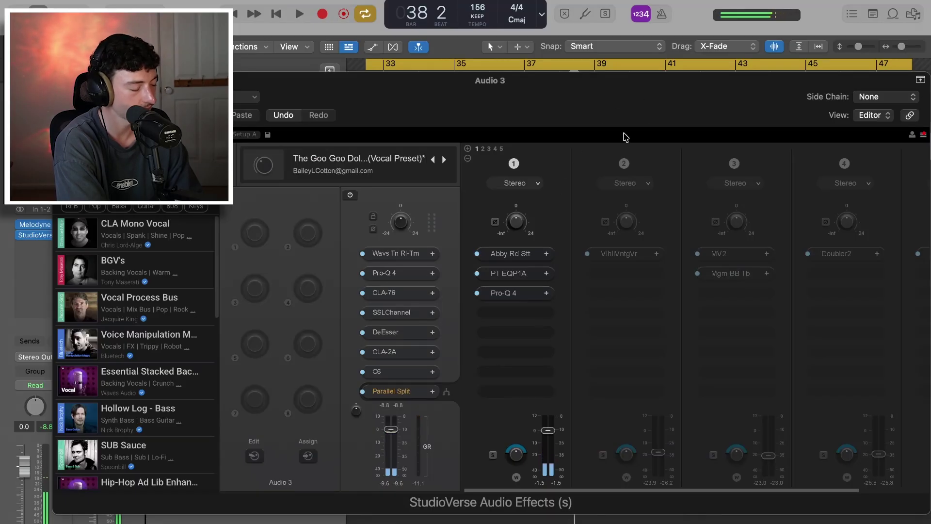
Step: Activate parallel chain 2 and examine ValhallaVintageVerb's mode, decay, predelay, damping and EQ settings
{"action": "left_click", "coordinate": [645, 159]}
{"action": "mouse_move", "coordinate": [644, 278]}
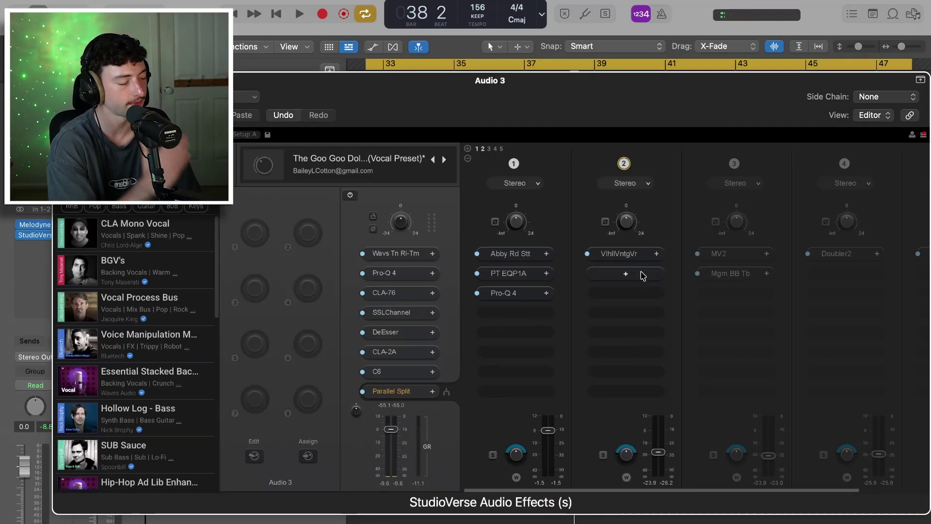
{"action": "left_click", "coordinate": [629, 254]}
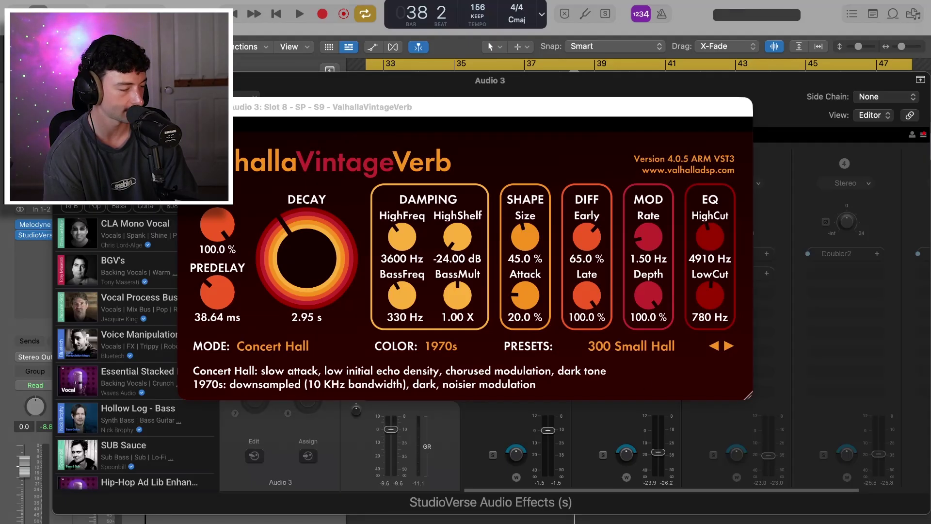
{"action": "left_click", "coordinate": [713, 401]}
Step: Play the vocal with parallel chain 2 soloed, and release the solo to hear the reverb with the other chains
{"action": "key", "text": "space"}
{"action": "left_click", "coordinate": [603, 455]}
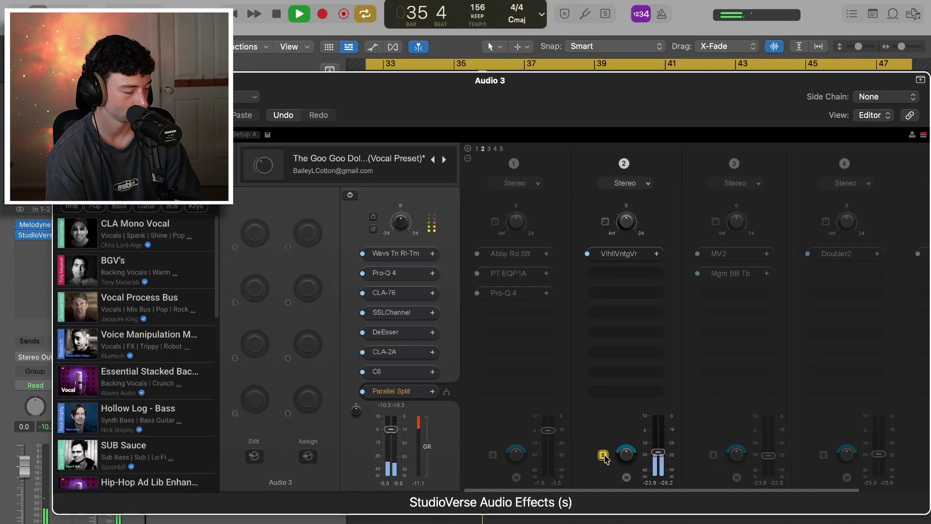
{"action": "left_click", "coordinate": [603, 455]}
{"action": "key", "text": "space"}
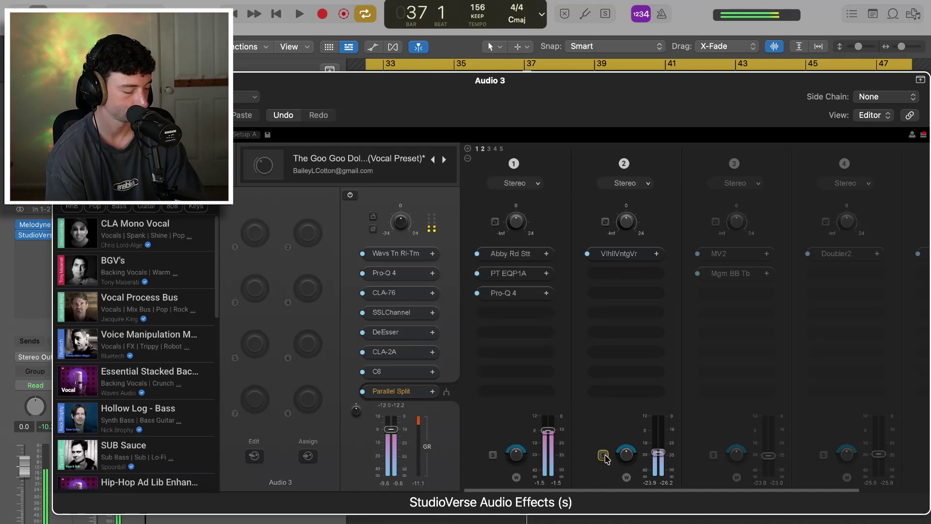
Step: Activate parallel chain 3 and review the settings of its MV2 and Magma BB Tubes plug-ins, closing each window
{"action": "scroll", "coordinate": [630, 418], "scroll_direction": "right", "scroll_amount": 3}
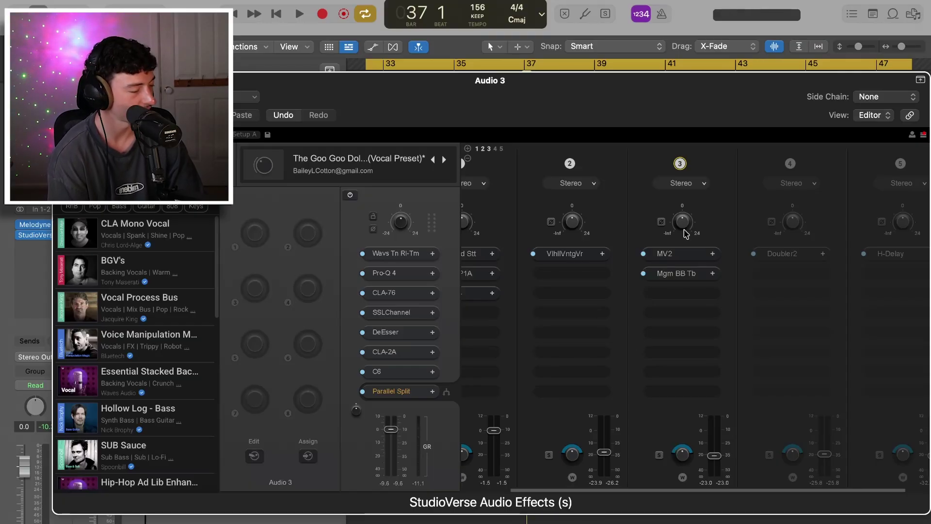
{"action": "left_click", "coordinate": [674, 253]}
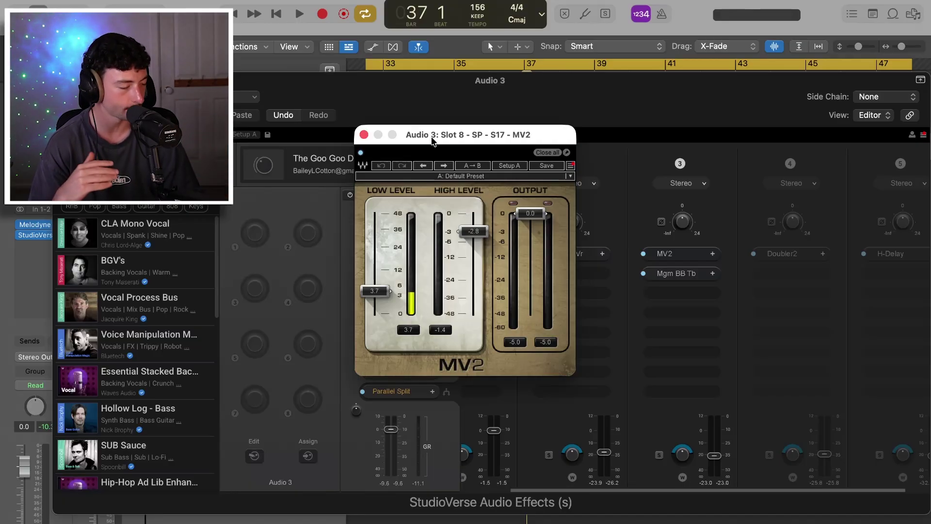
{"action": "left_click", "coordinate": [363, 135]}
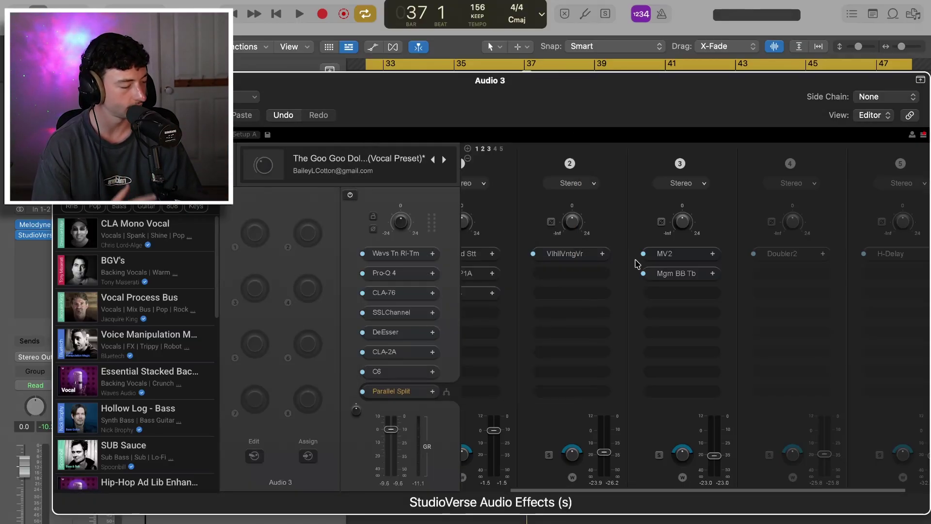
{"action": "left_click", "coordinate": [670, 275]}
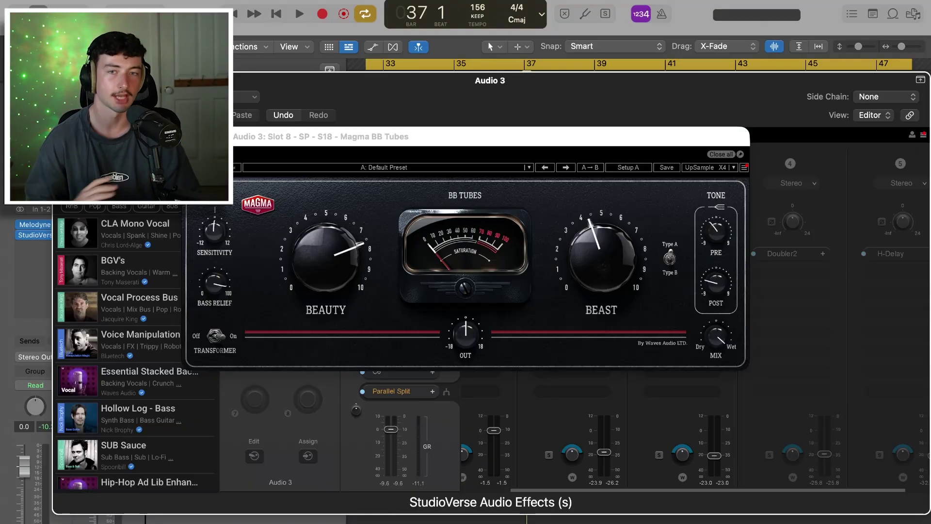
{"action": "key", "text": "super+w"}
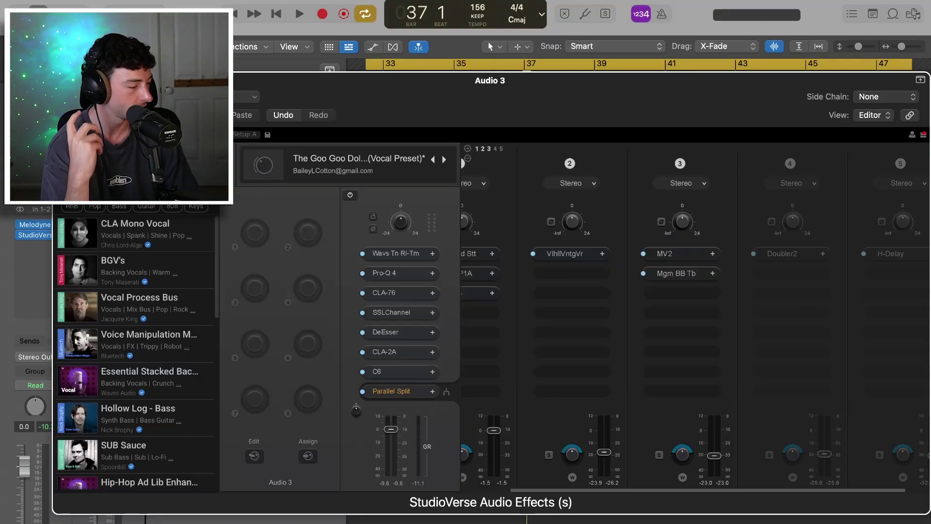
Step: Solo parallel chain 3, listen to its compressed and saturated signal alone, and release the solo
{"action": "left_click", "coordinate": [660, 454]}
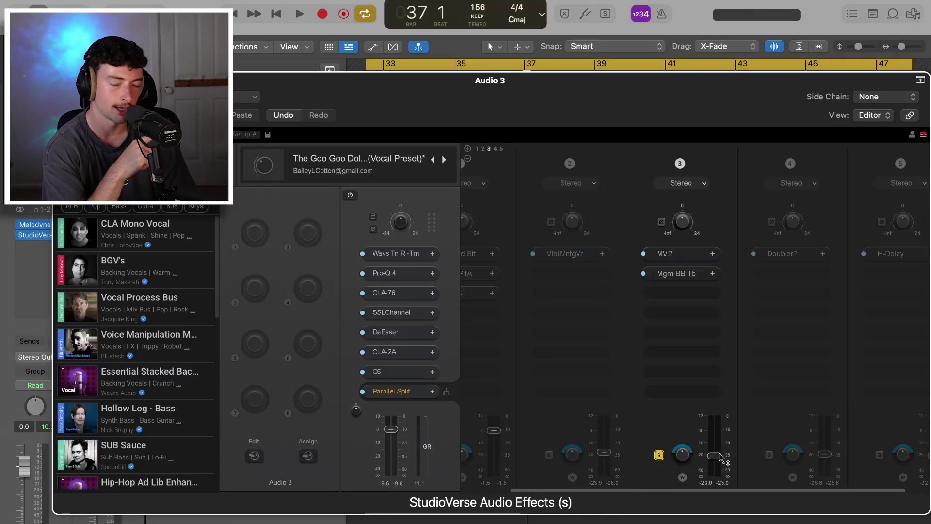
{"action": "key", "text": "space"}
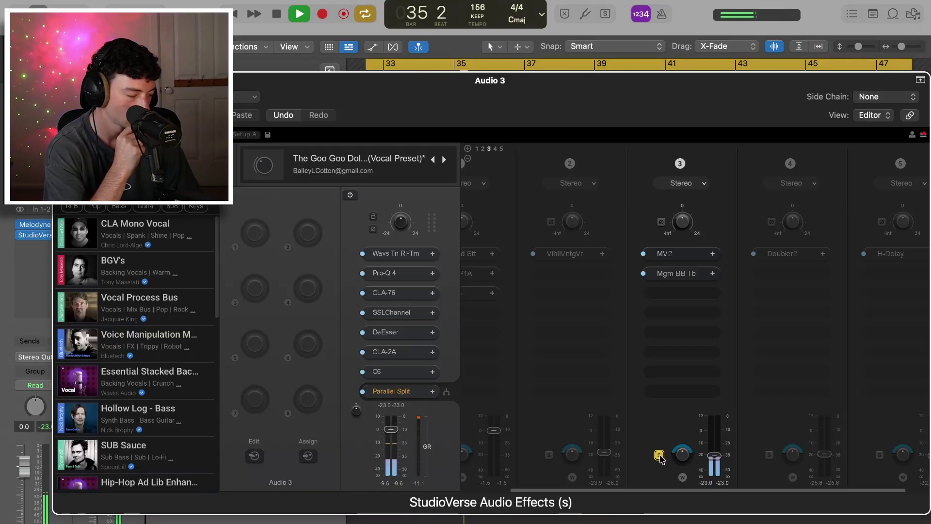
{"action": "key", "text": "space"}
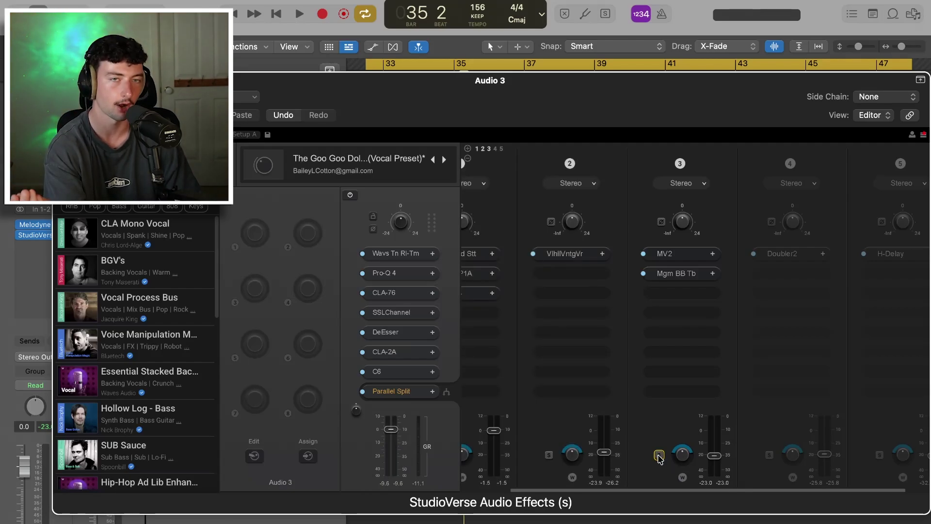
Step: Compare the vocal with parallel chain 3 switched on and off during playback, and leave the chain on
{"action": "key", "text": "space"}
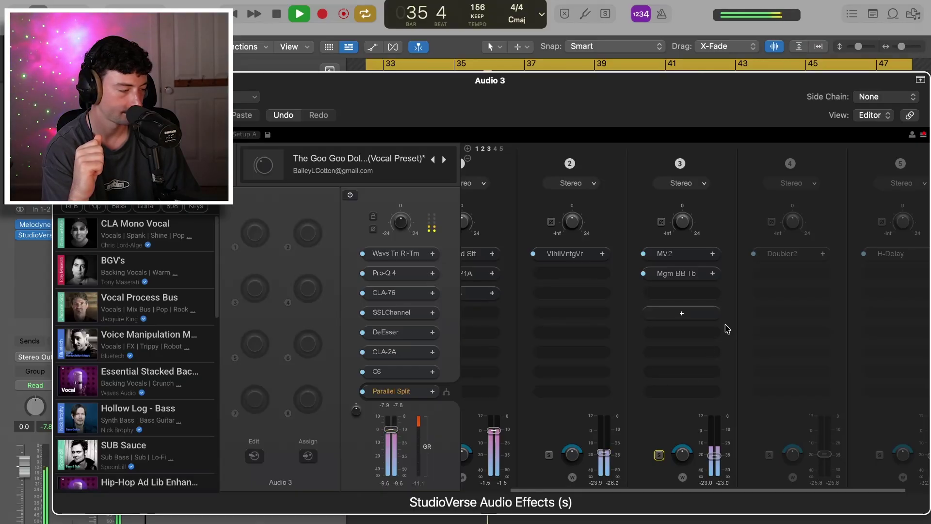
{"action": "left_click", "coordinate": [681, 164]}
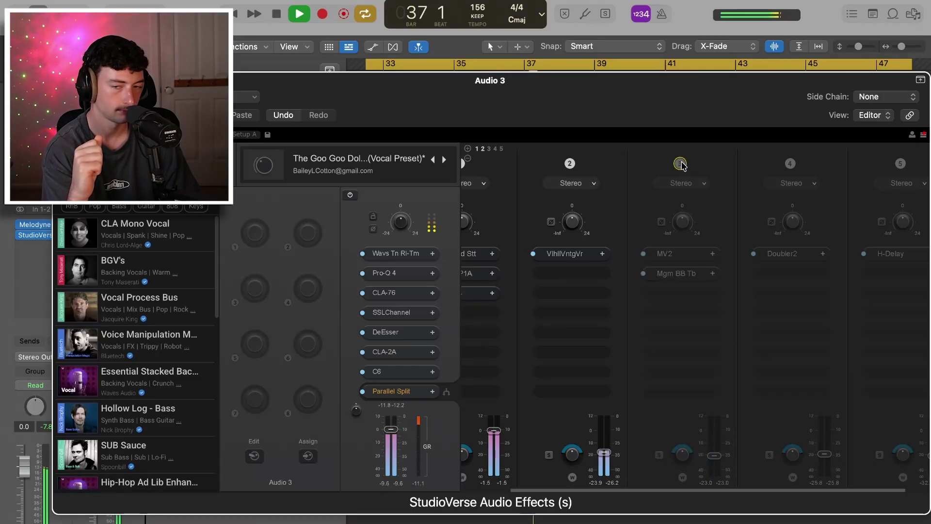
{"action": "key", "text": "space"}
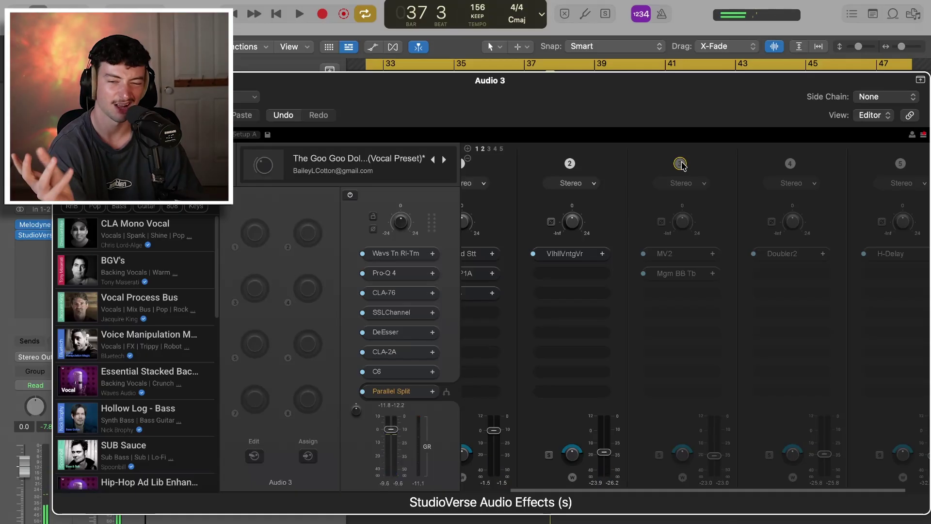
{"action": "key", "text": "space"}
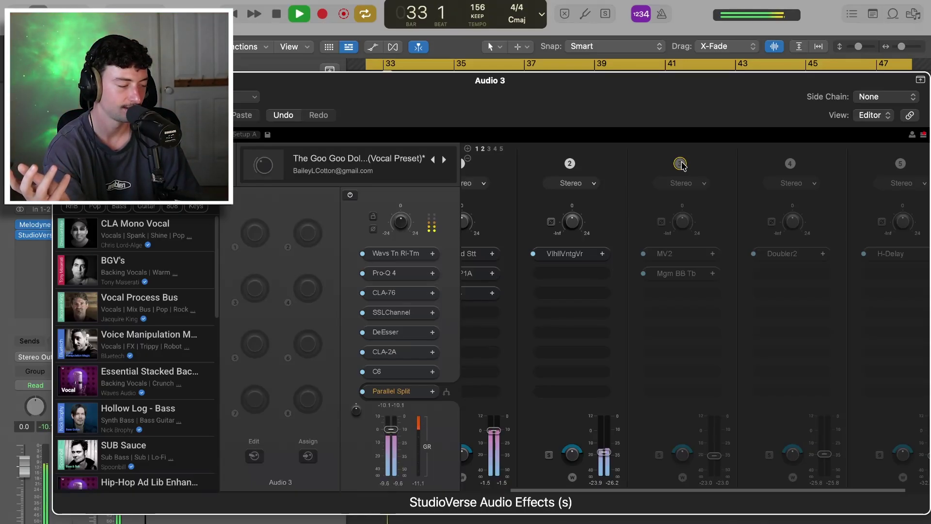
{"action": "key", "text": "space"}
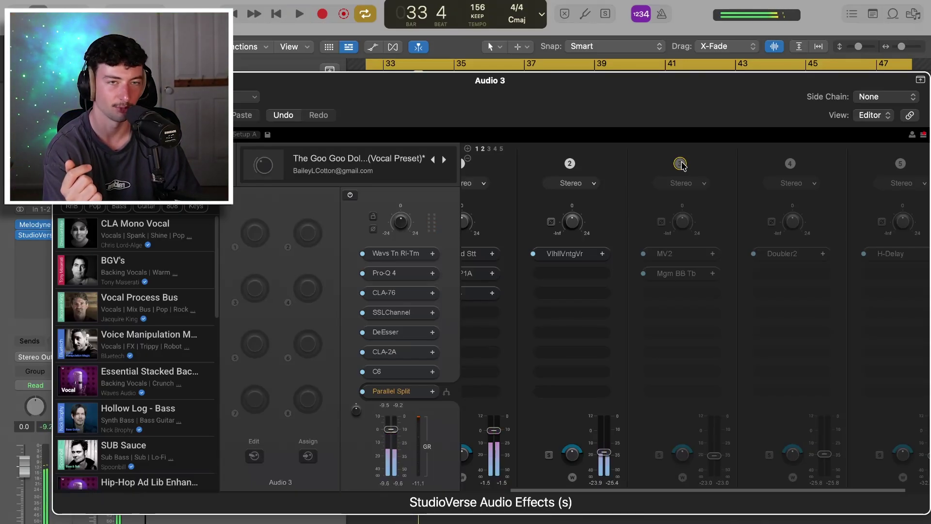
{"action": "left_click", "coordinate": [681, 164]}
{"action": "key", "text": "space"}
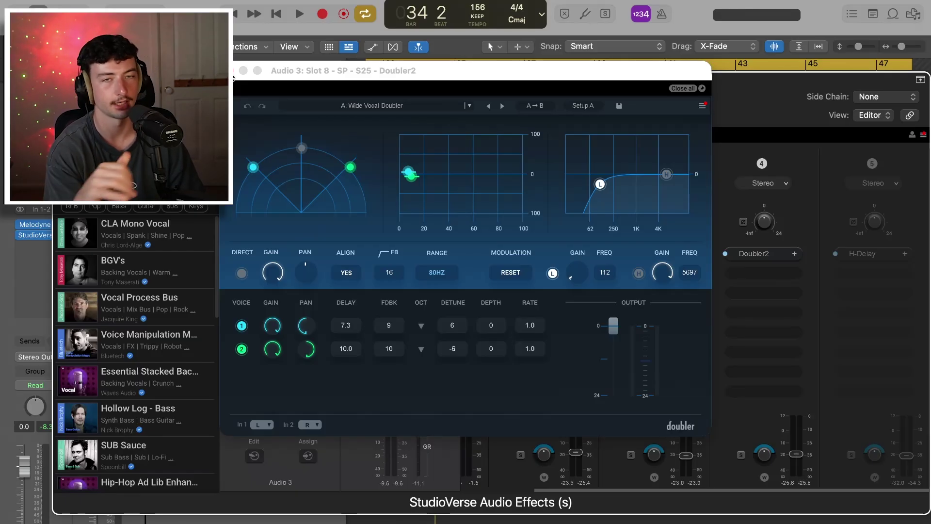
Step: Close the Doubler2 window in parallel chain 4 and listen to the vocal with that chain active
{"action": "left_click", "coordinate": [232, 72]}
{"action": "key", "text": "space"}
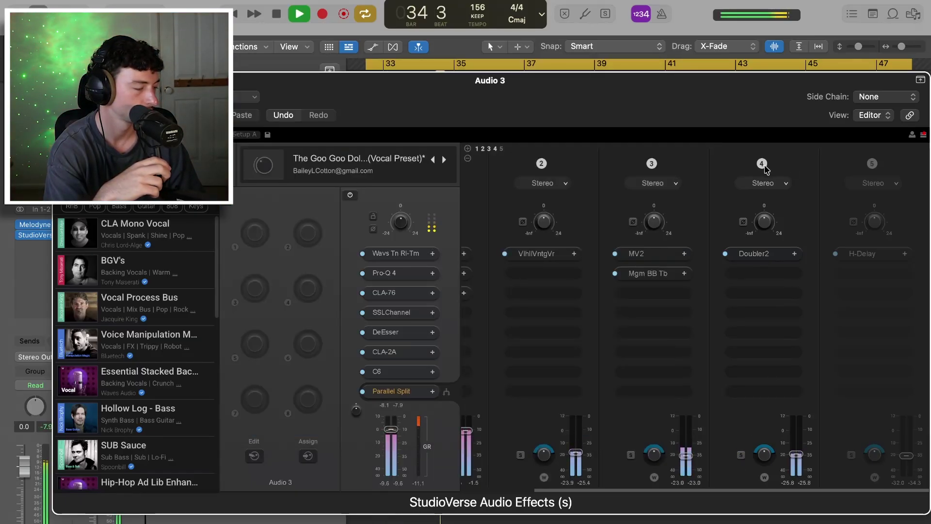
{"action": "key", "text": "space"}
Step: Activate parallel chain 5 and examine H-Delay's delay time, feedback, high-pass and low-pass filter settings
{"action": "left_click", "coordinate": [872, 163]}
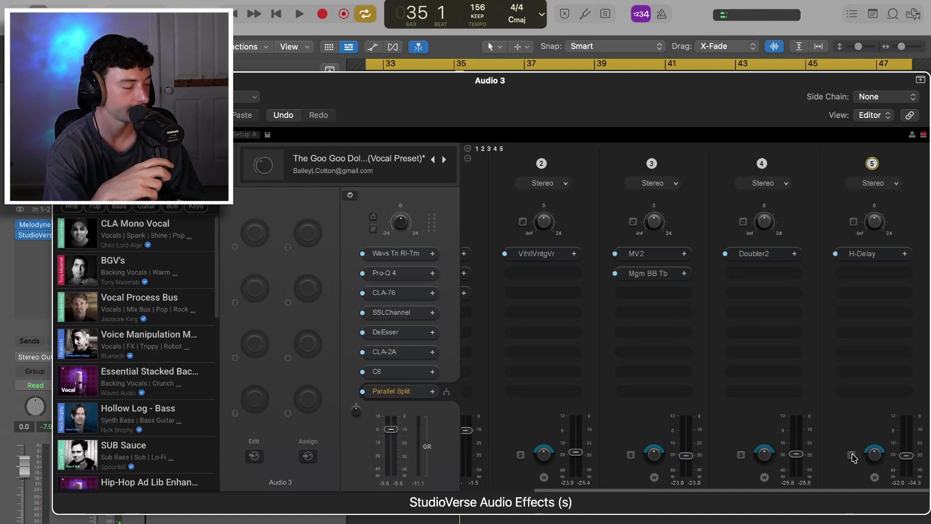
{"action": "left_click", "coordinate": [868, 253]}
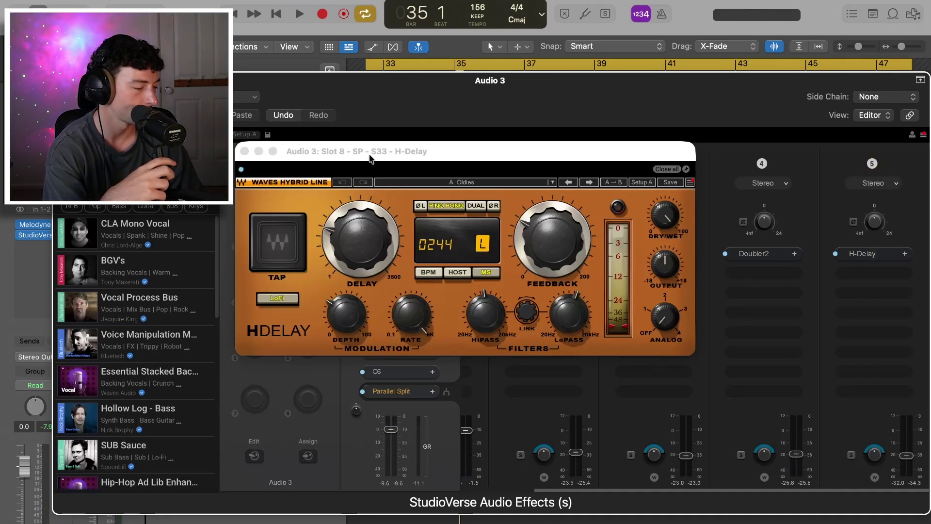
{"action": "mouse_move", "coordinate": [376, 221]}
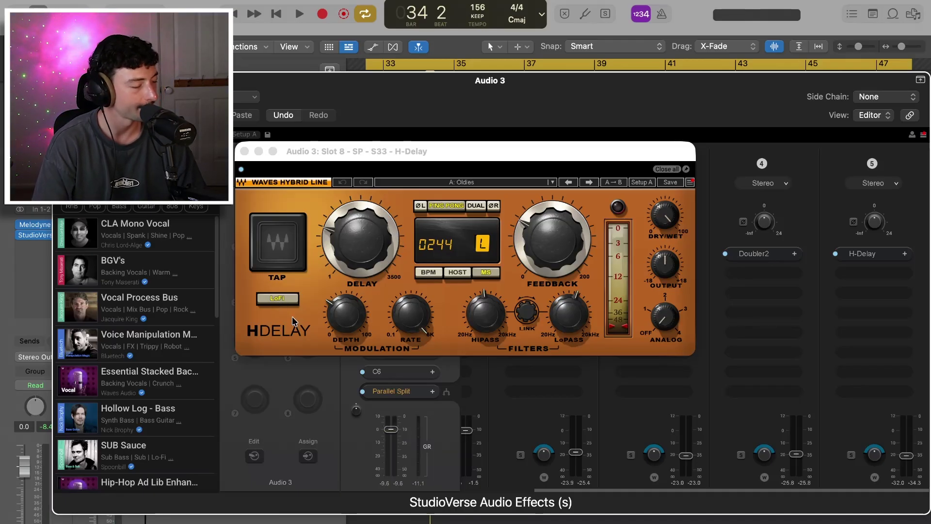
{"action": "left_click", "coordinate": [564, 231]}
{"action": "mouse_move", "coordinate": [485, 309]}
{"action": "mouse_move", "coordinate": [569, 313]}
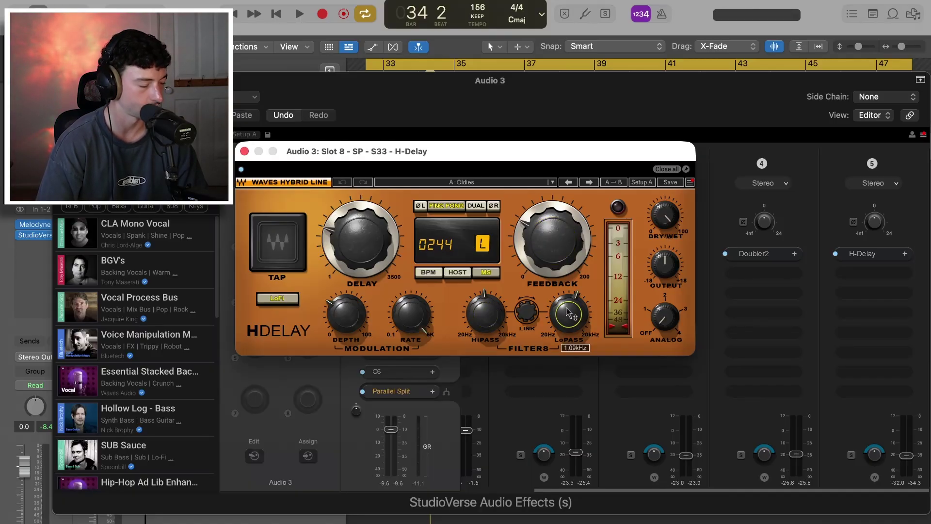
Step: Listen to the vocal with H-Delay, close its window, and audition parallel chain 5 in solo and in the full blend
{"action": "key", "text": "space"}
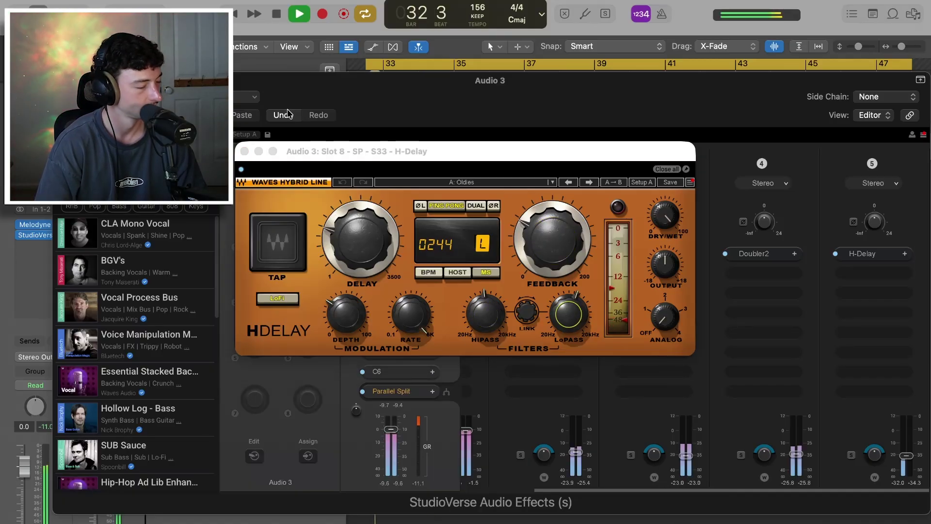
{"action": "left_click", "coordinate": [245, 150]}
{"action": "left_click", "coordinate": [851, 455]}
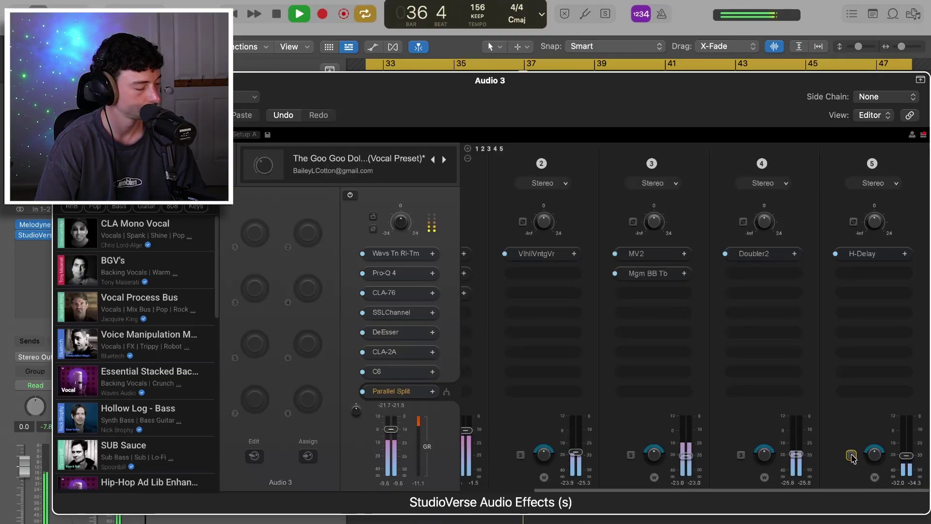
{"action": "key", "text": "space"}
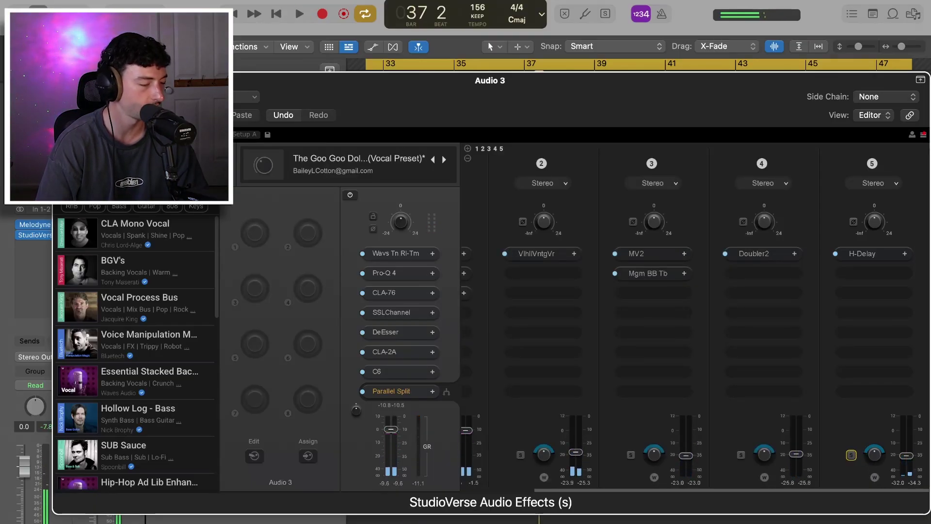
Step: Close the StudioVerse window, move the cycle start to just before bar 33, and play Audio 6 in solo before releasing it
{"action": "left_click", "coordinate": [235, 76]}
{"action": "key", "text": "s"}
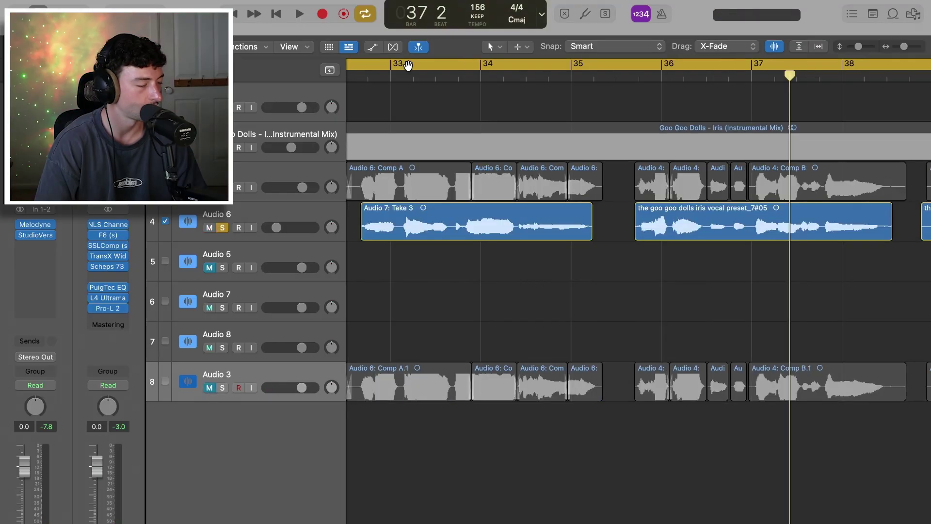
{"action": "scroll", "coordinate": [408, 65], "scroll_direction": "left", "scroll_amount": 3}
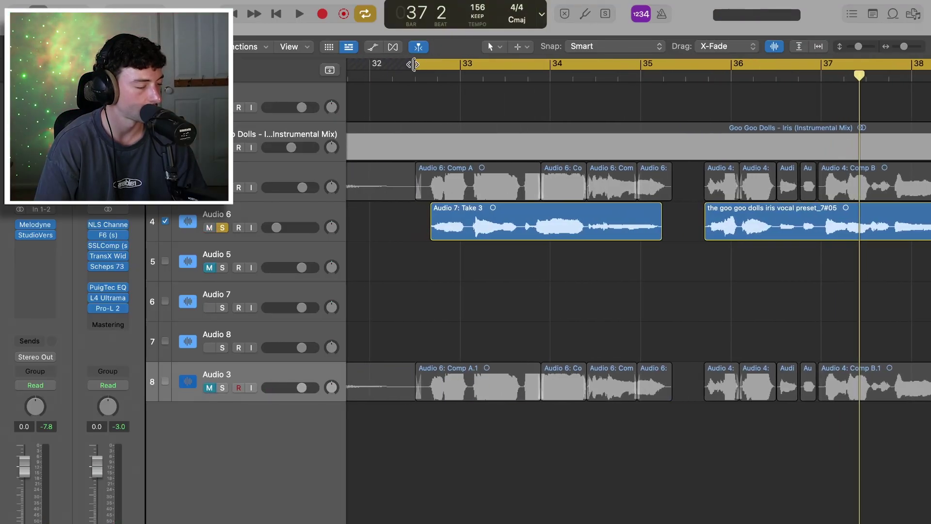
{"action": "left_click_drag", "start_coordinate": [415, 65], "coordinate": [426, 65]}
{"action": "key", "text": "space"}
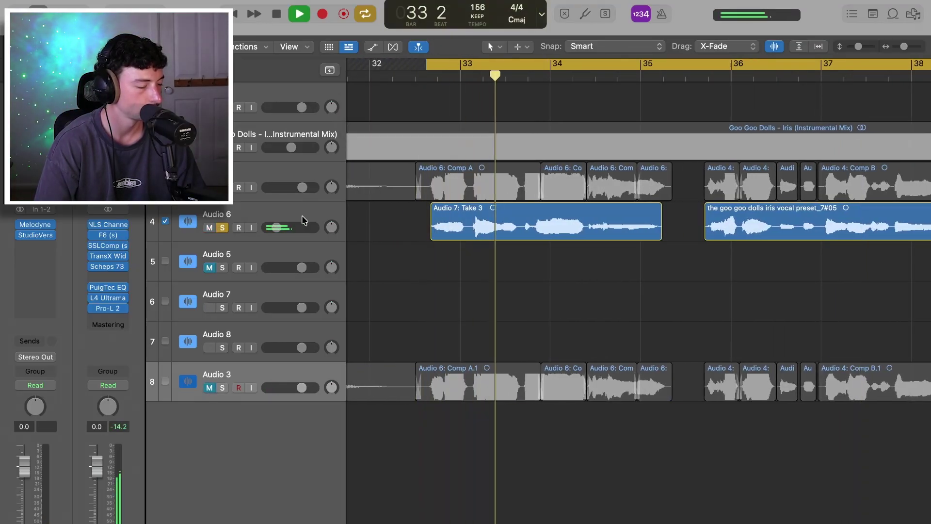
{"action": "left_click", "coordinate": [222, 228]}
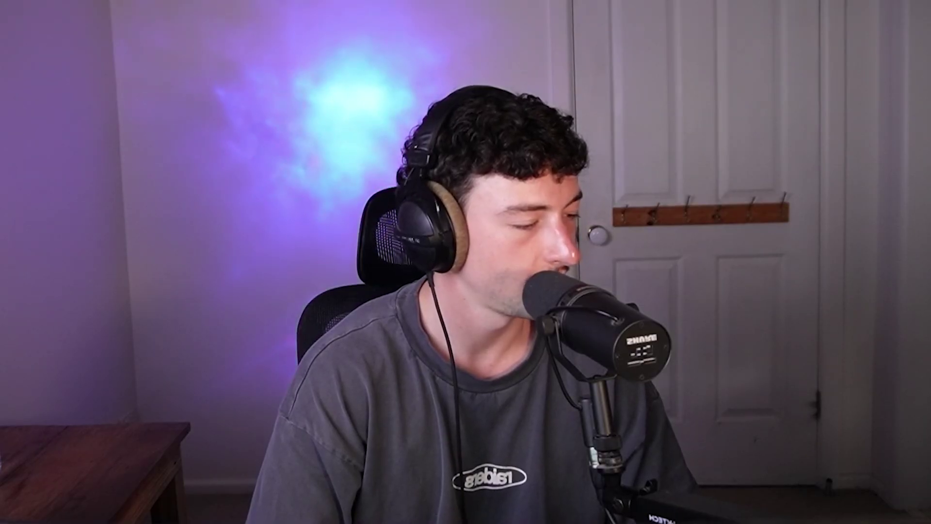